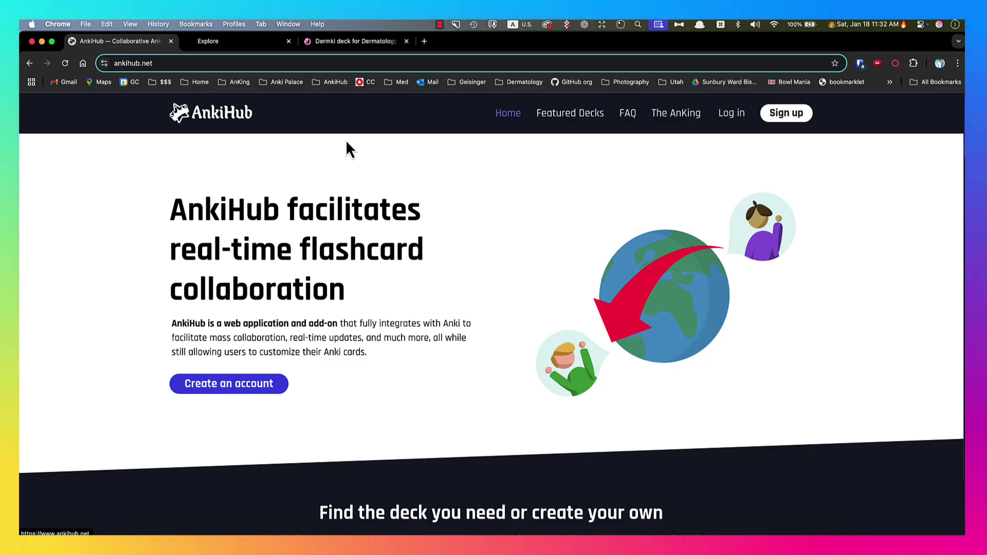
Step: Highlight the free plan's Dermki Deck line under Become a member, then go to Explore
scroll(407, 269, down, 3)
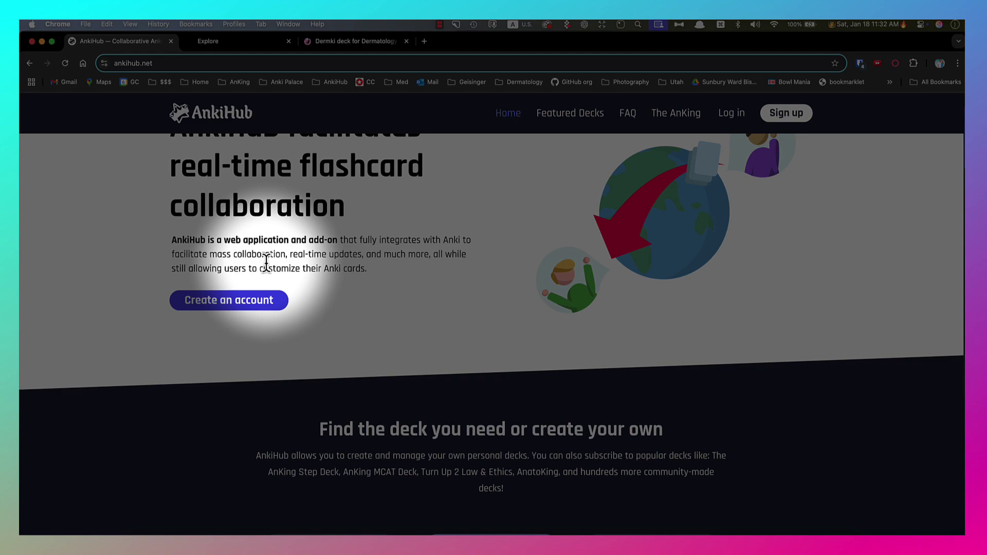
scroll(287, 309, down, 10)
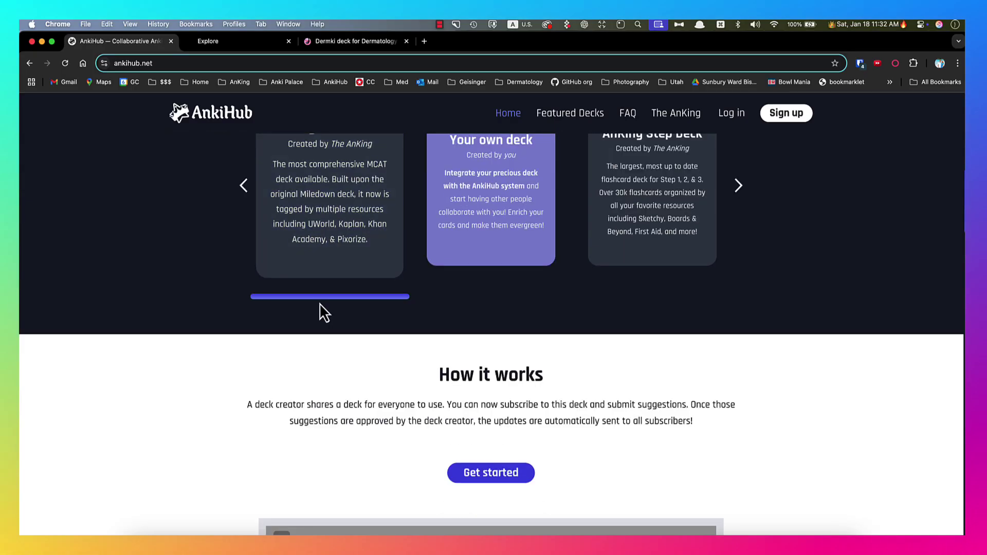
scroll(319, 303, down, 10)
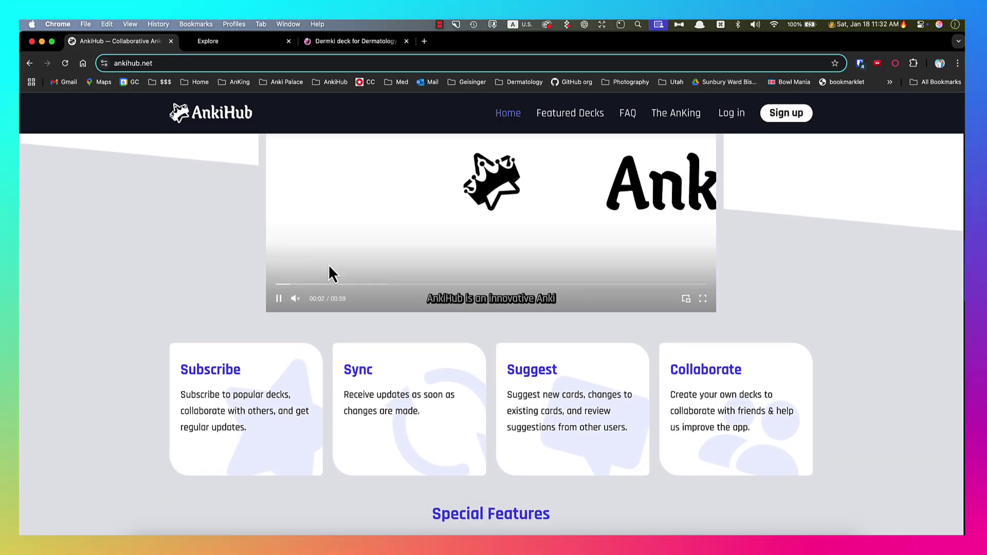
scroll(329, 266, down, 12)
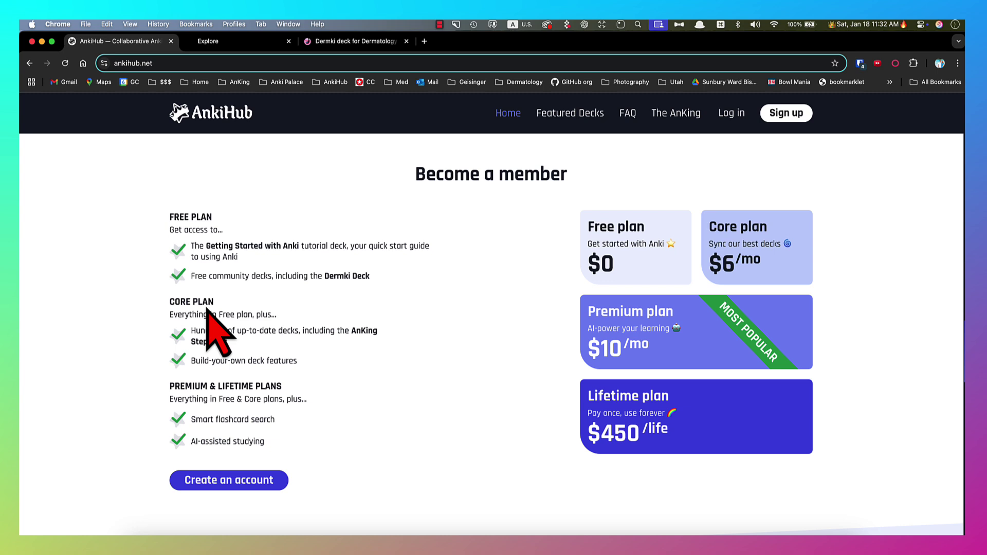
triple_click(307, 277)
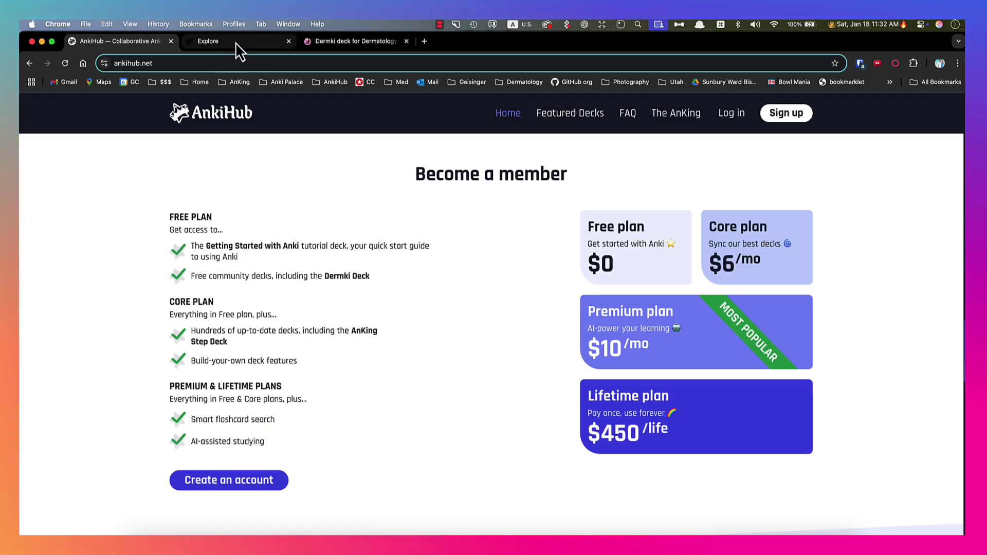
click(236, 42)
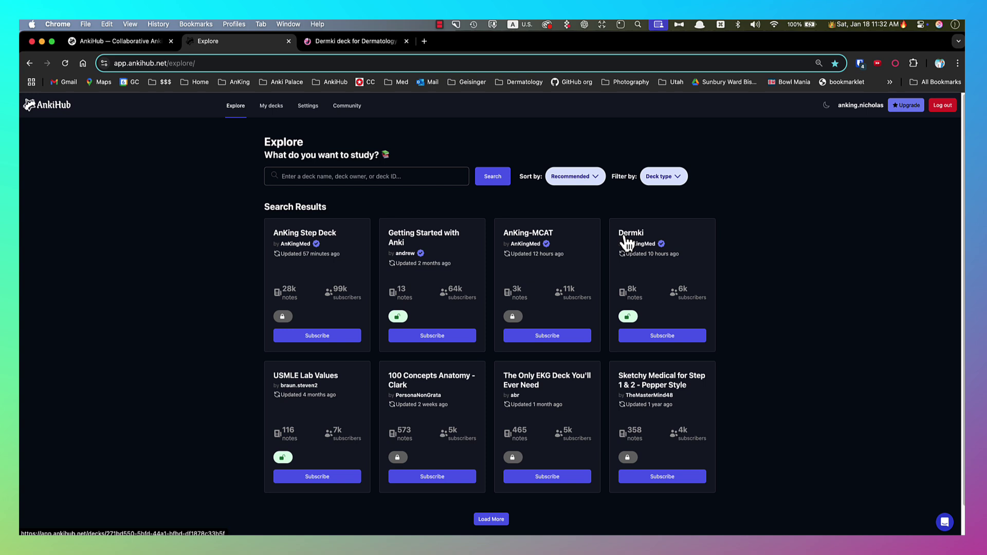
Step: Subscribe to the Dermki deck from its Explore card and confirm the subscription
click(664, 337)
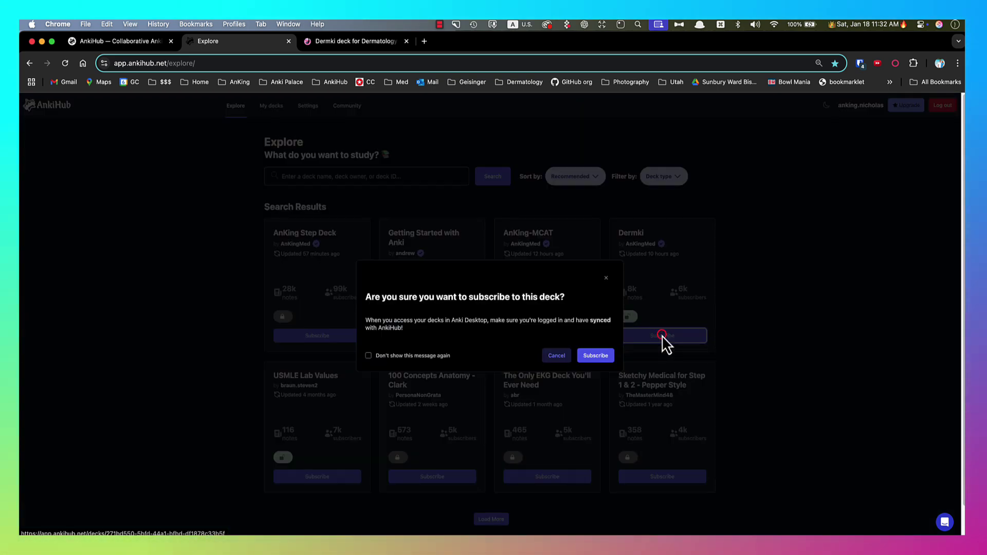
click(597, 356)
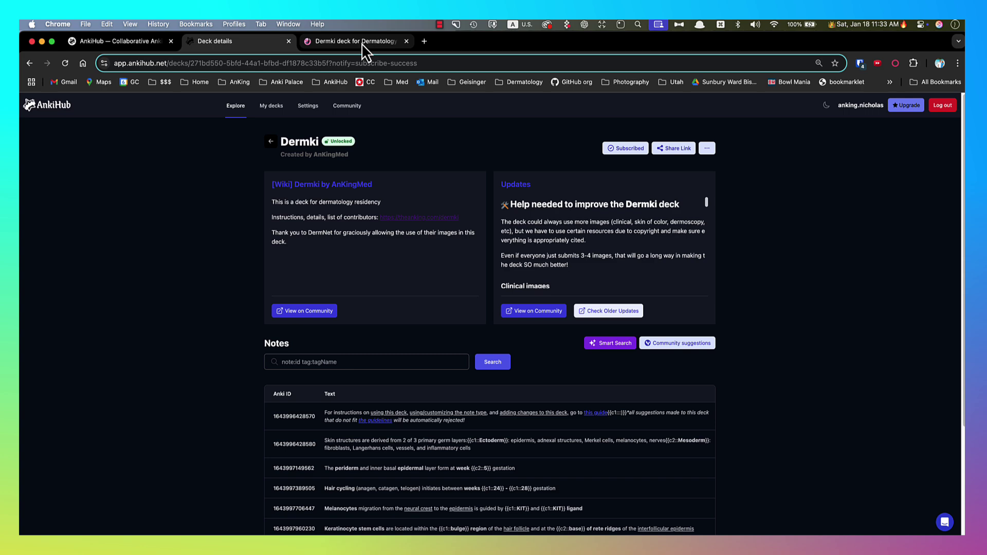
Step: Glance over the Dermki wiki on Notion, then return to the deck page
click(362, 43)
scroll(286, 258, down, 3)
scroll(286, 258, up, 3)
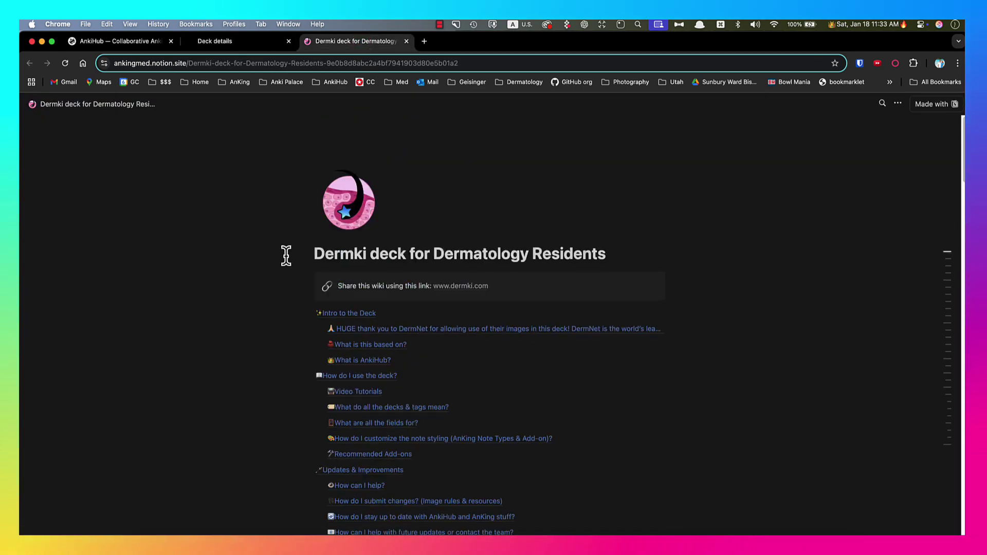
click(240, 41)
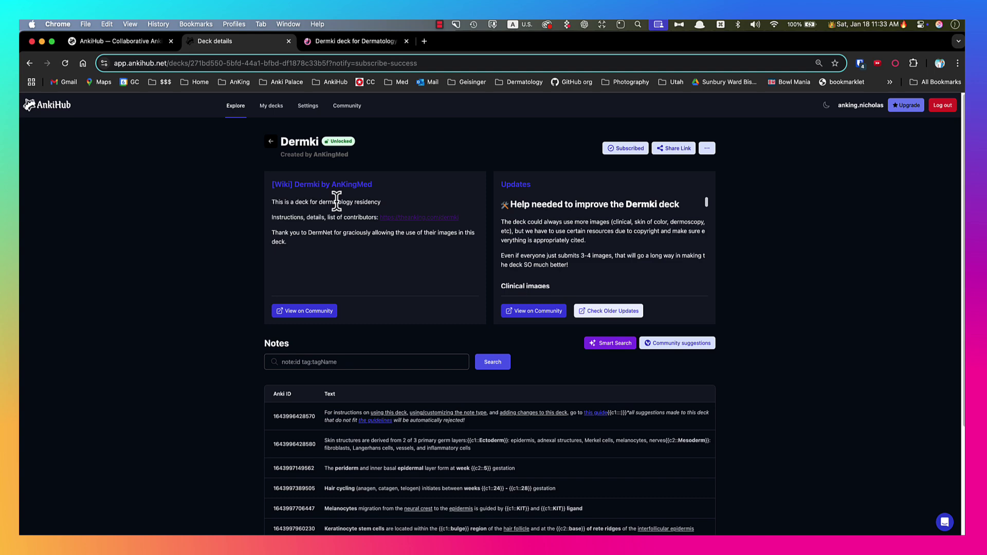
Step: View the Hair cycling note's details, then close its panel
scroll(332, 314, down, 3)
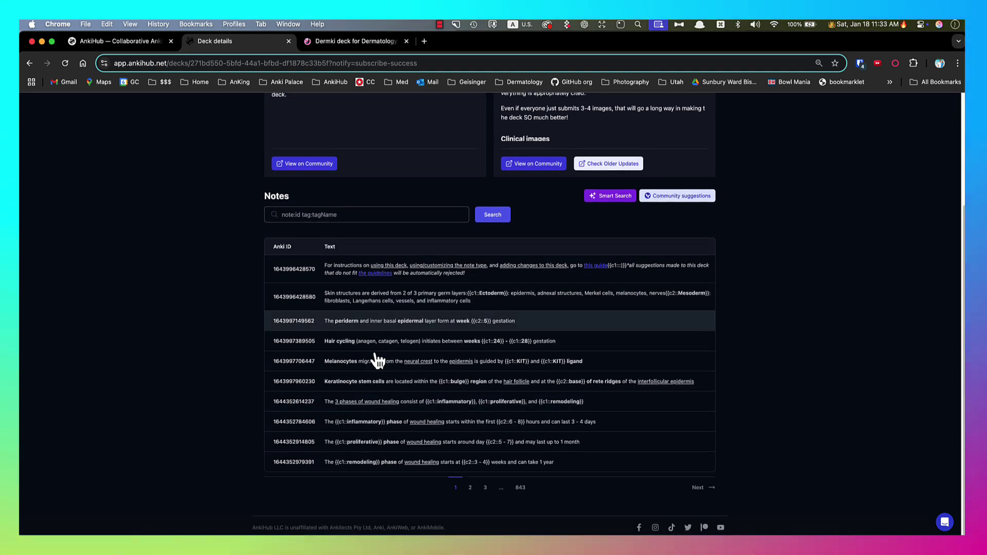
scroll(391, 411, up, 3)
click(404, 493)
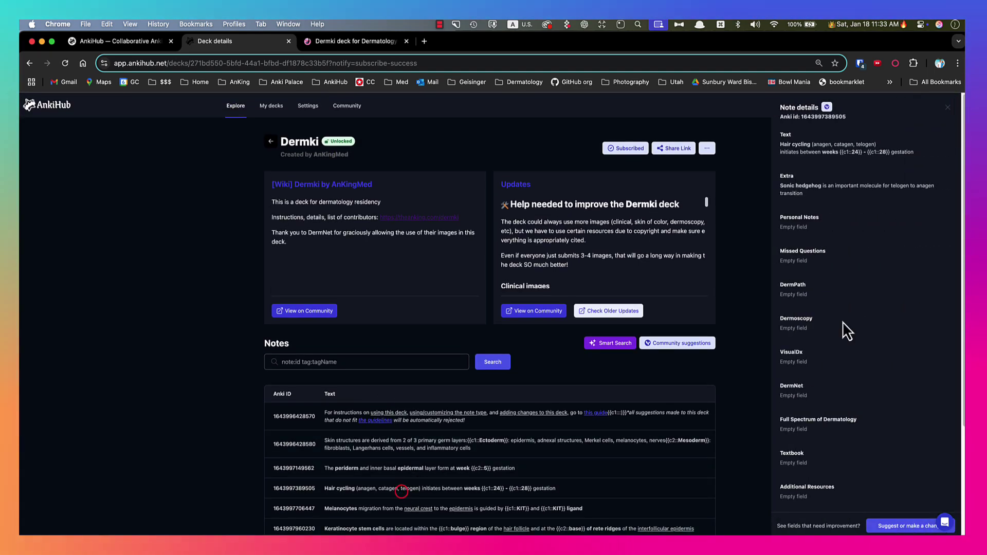
click(949, 108)
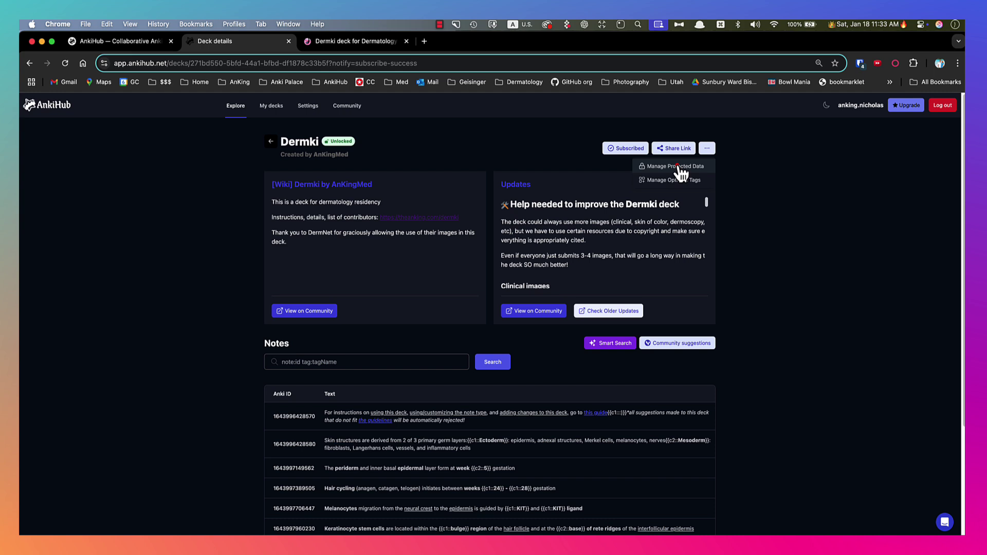
Step: Browse the protectable fields list in Manage Protected Data, then cancel without saving
click(677, 166)
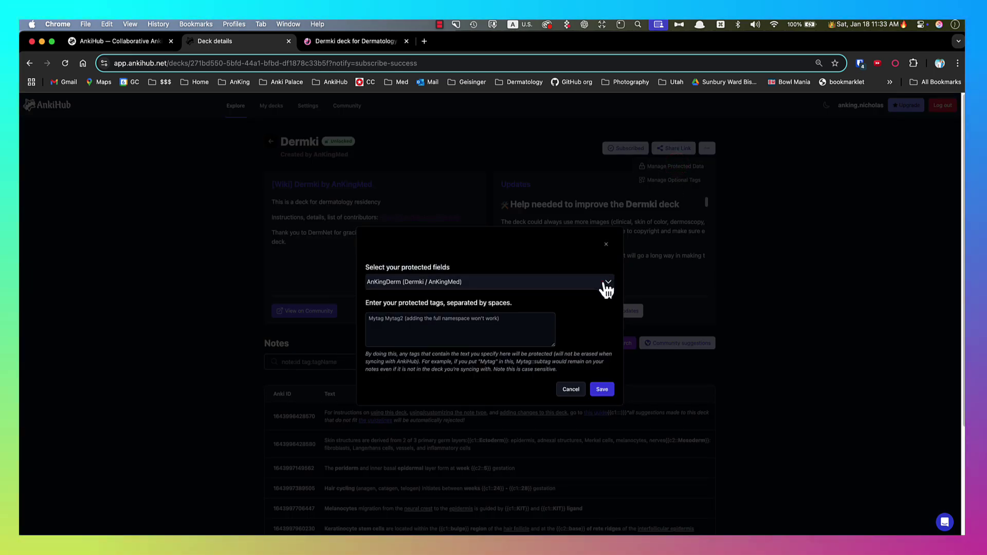
click(602, 282)
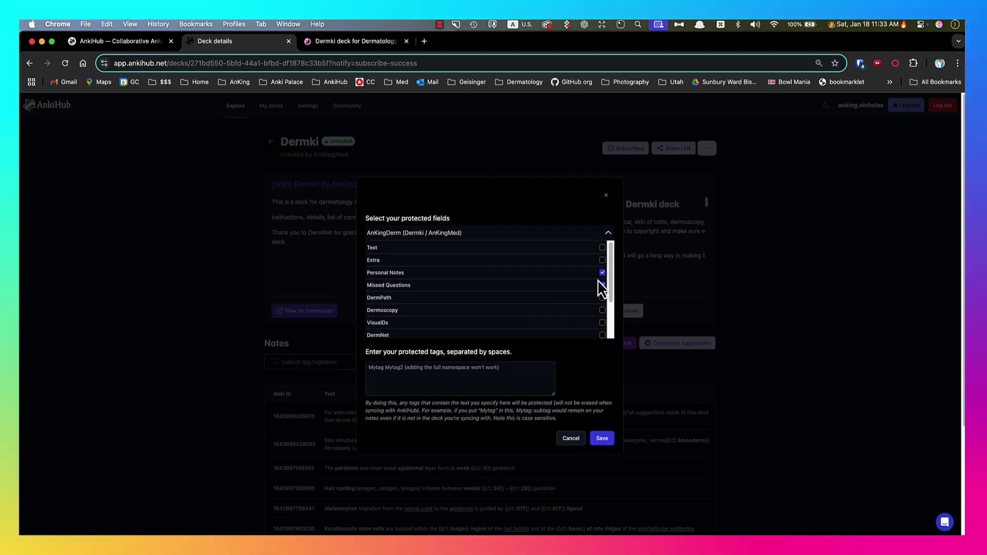
scroll(599, 291, down, 2)
scroll(598, 293, up, 2)
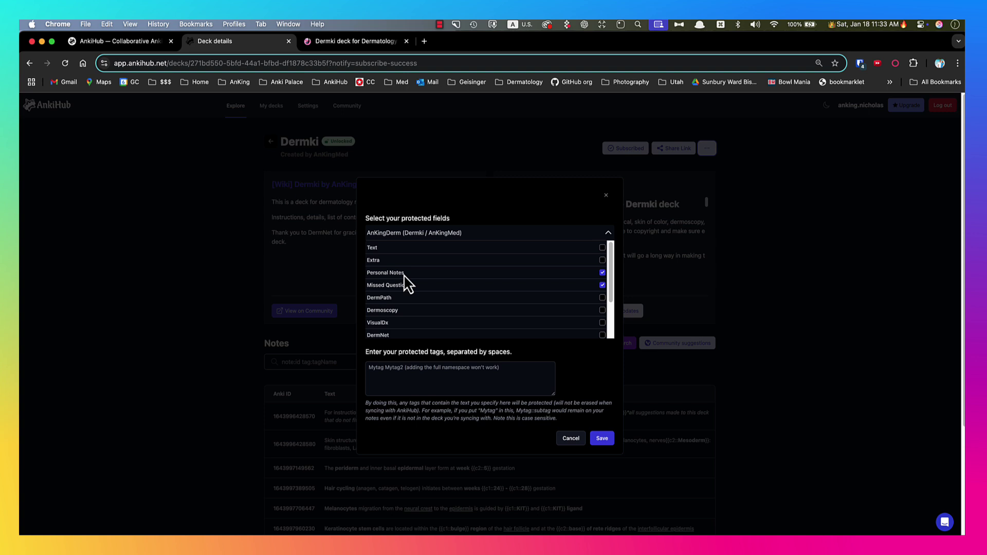
scroll(410, 297, down, 2)
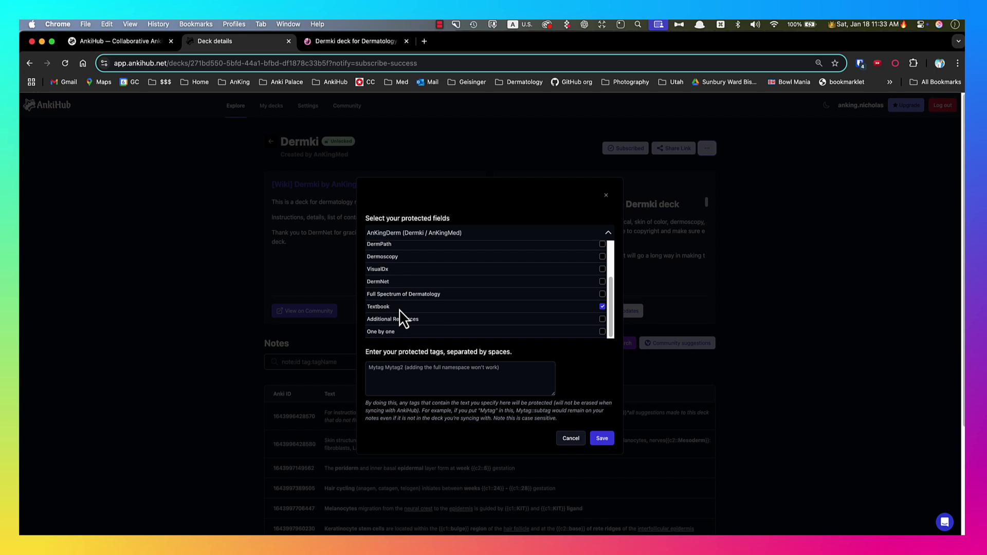
scroll(403, 319, up, 1)
scroll(400, 310, up, 3)
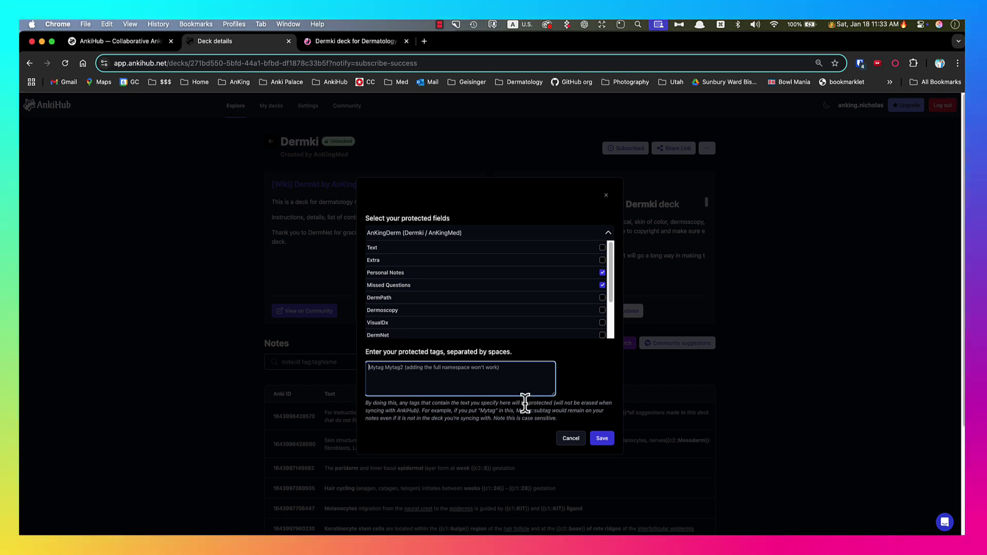
click(567, 439)
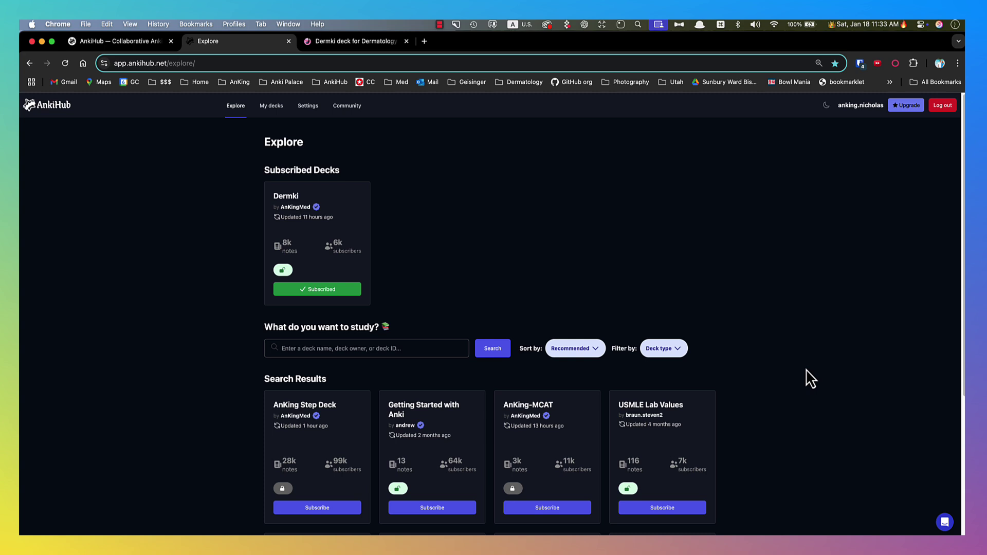
Step: Expand the Membership, Install Anki Desktop and Install AnkiHub Add-On steps of the Get Started checklist
click(945, 522)
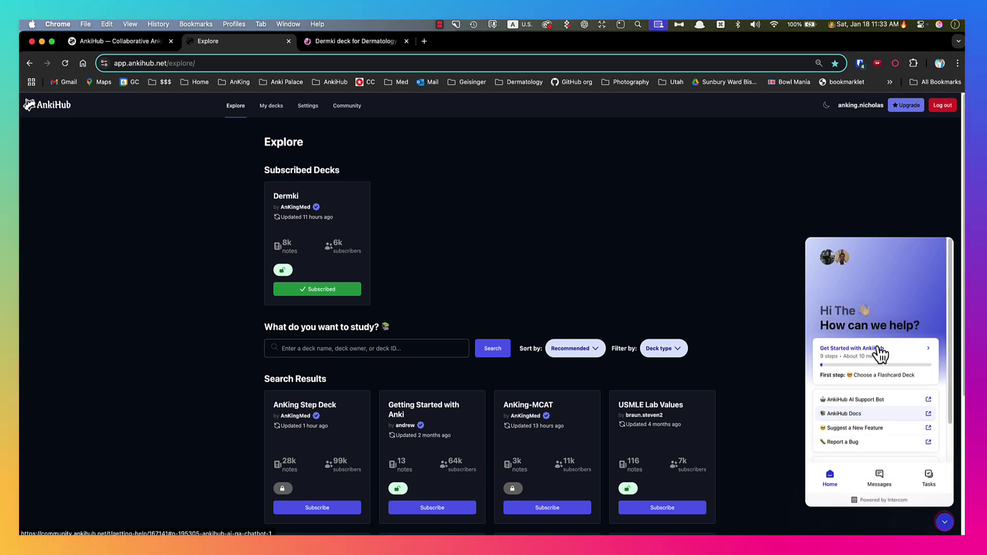
click(900, 346)
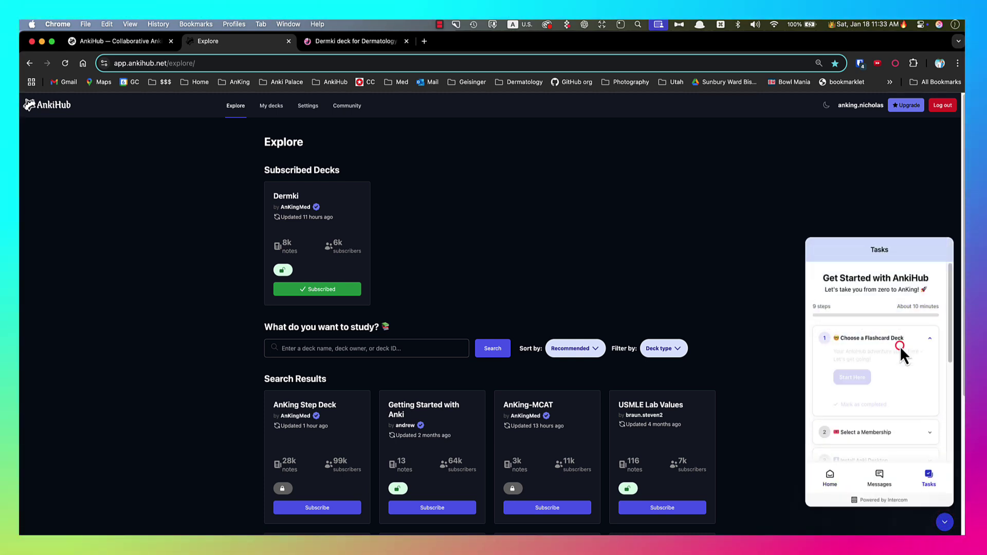
scroll(886, 305, down, 2)
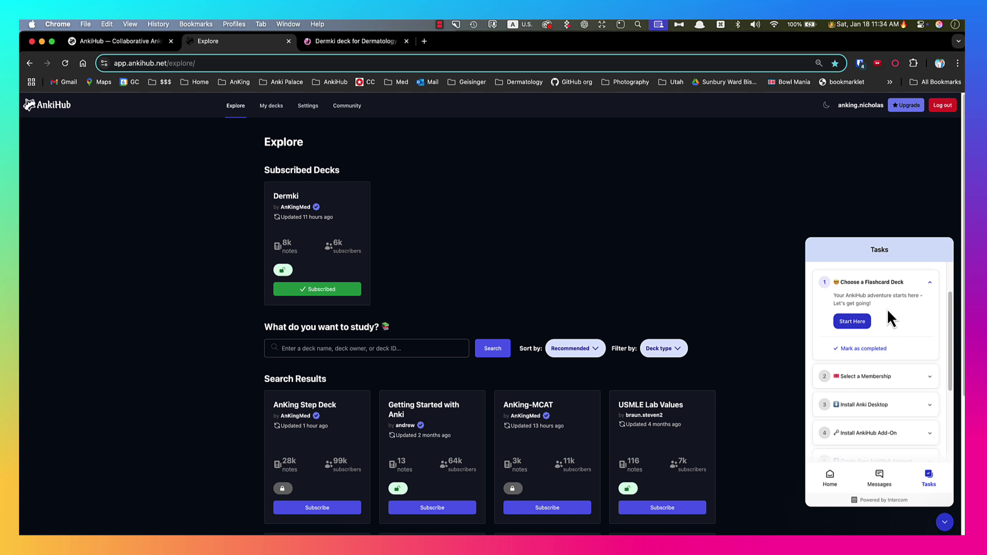
scroll(887, 308, down, 2)
click(904, 314)
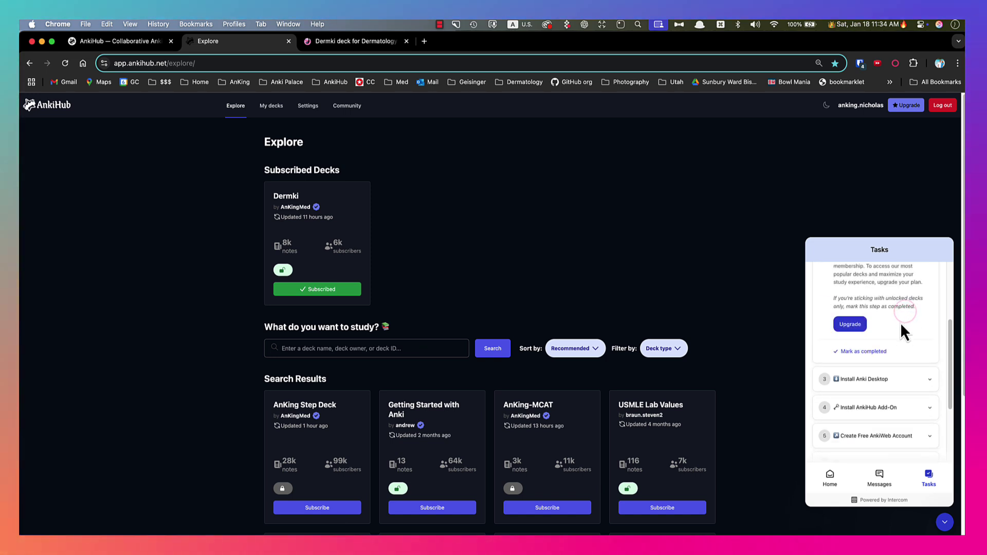
click(901, 380)
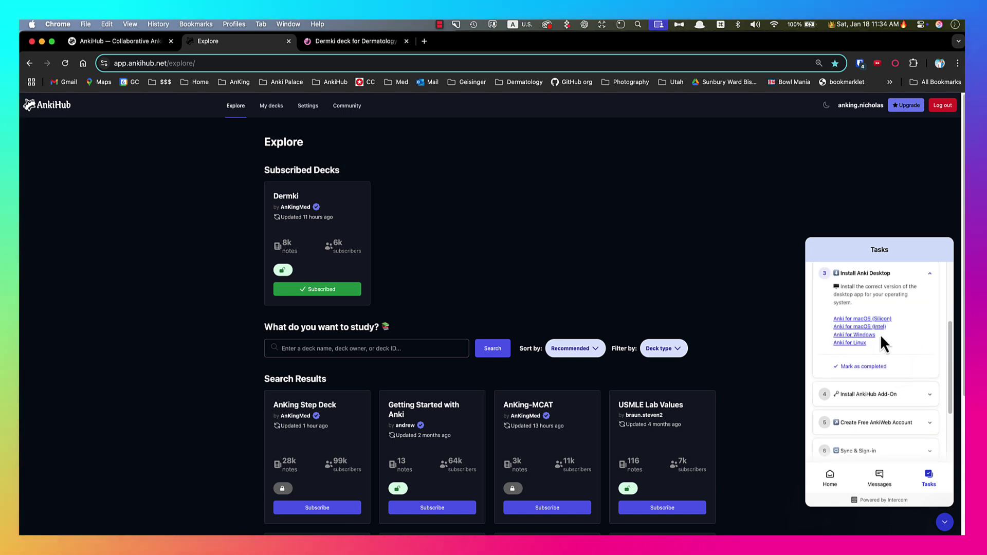
click(896, 394)
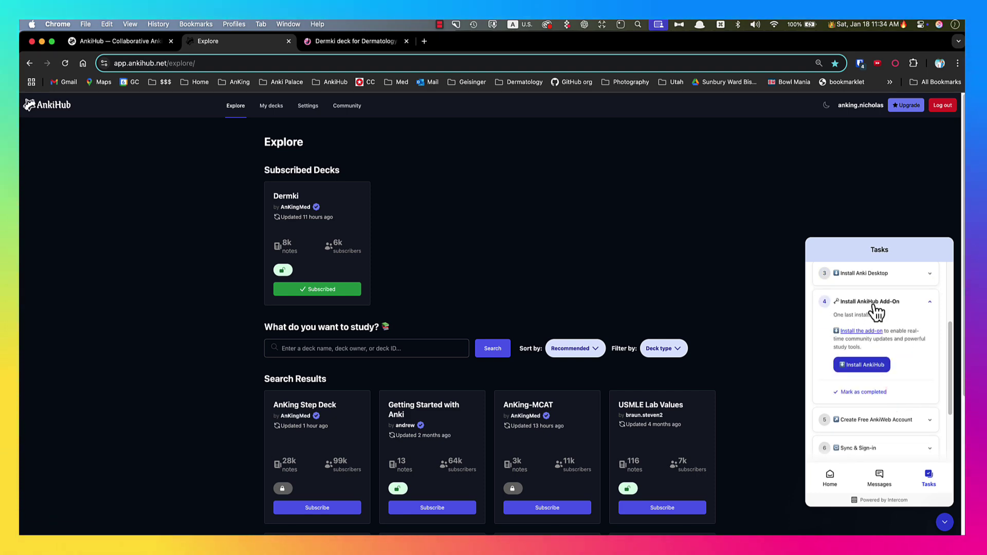
Step: Download ankihub_latest.ankiaddon into Downloads and open it
click(866, 365)
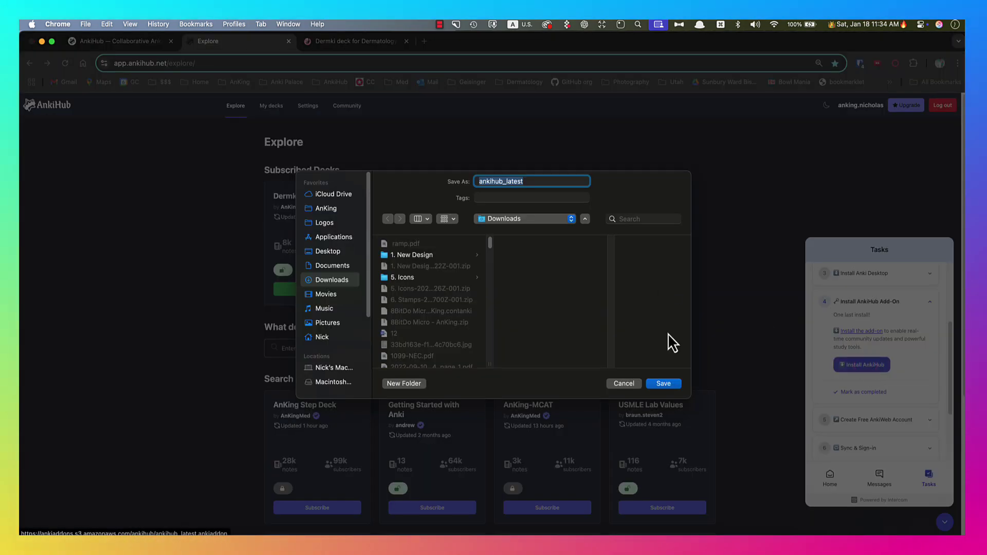
click(676, 388)
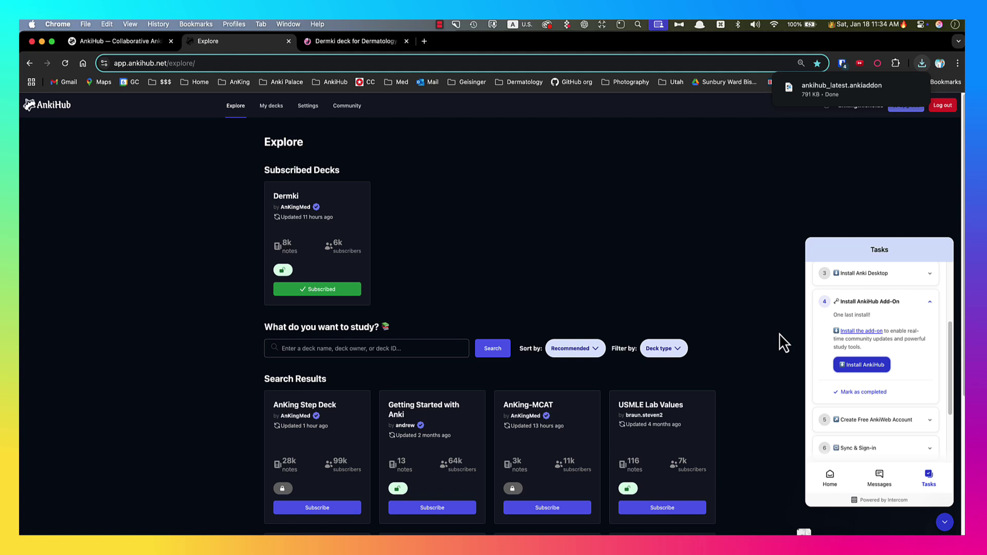
click(804, 539)
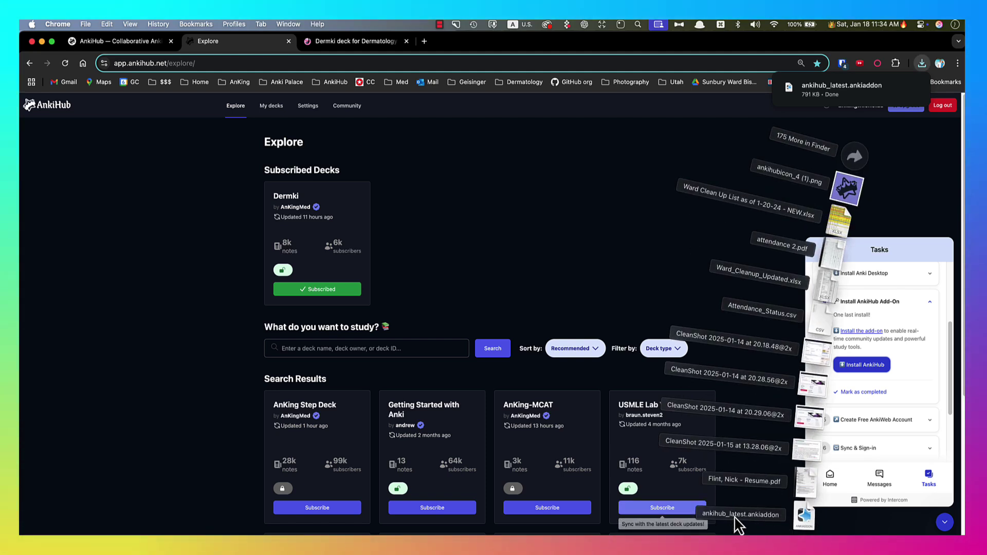
click(807, 521)
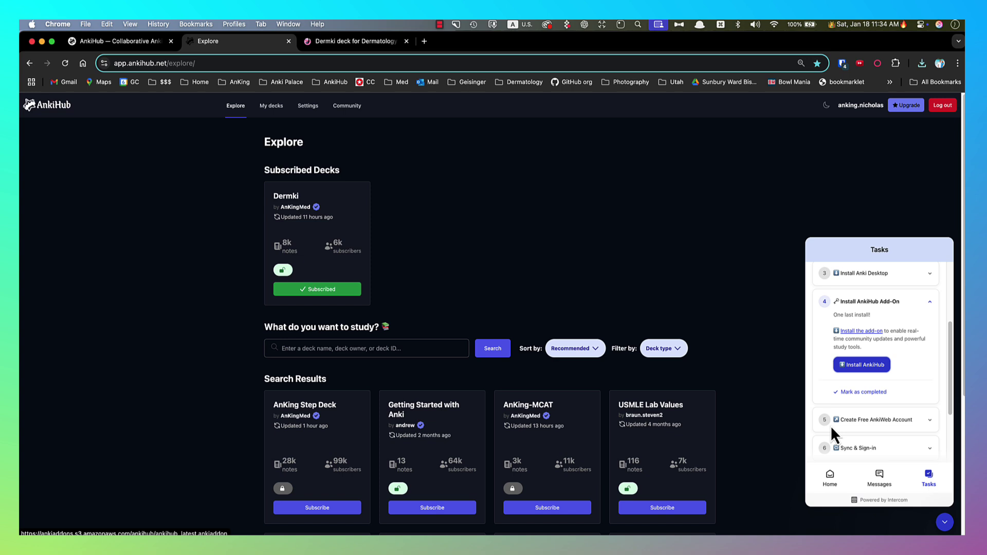
Step: Read the Create Free AnkiWeb Account and Sync & Sign-in steps, then switch to Anki desktop
click(917, 421)
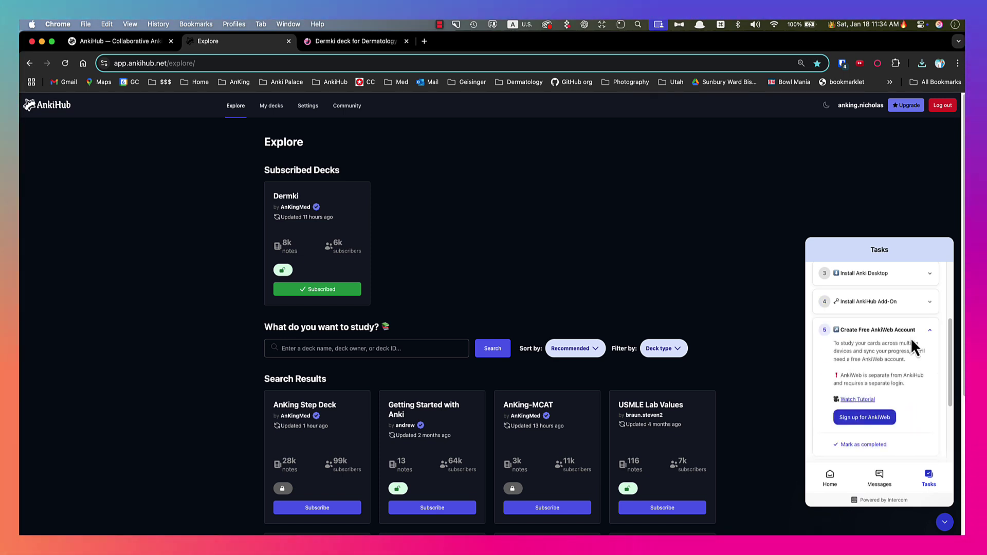
scroll(892, 338, down, 1)
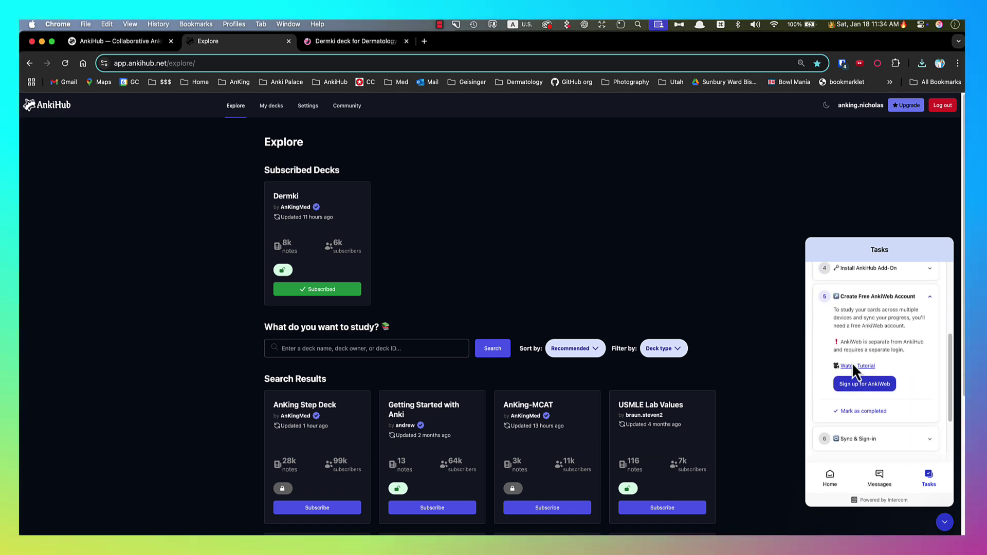
scroll(876, 350, down, 1)
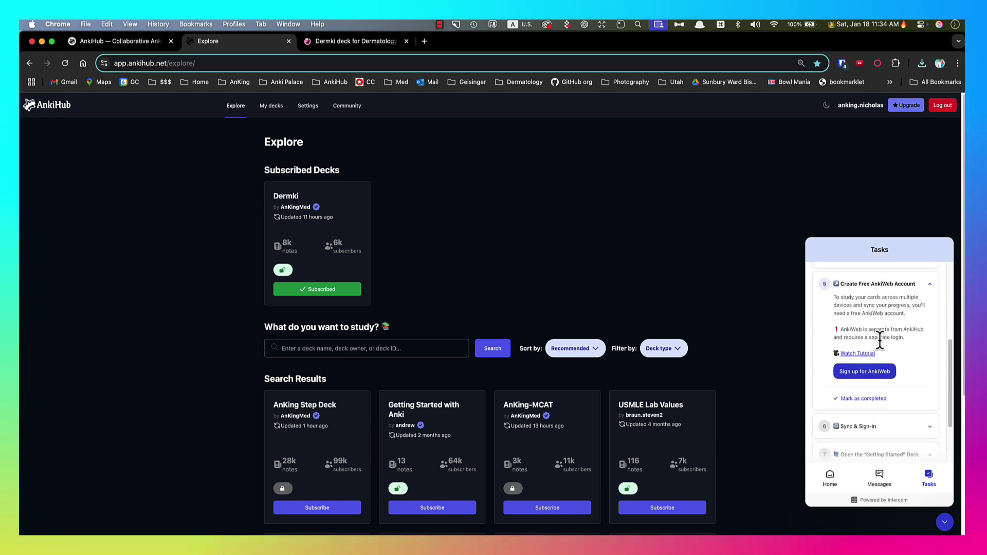
click(908, 426)
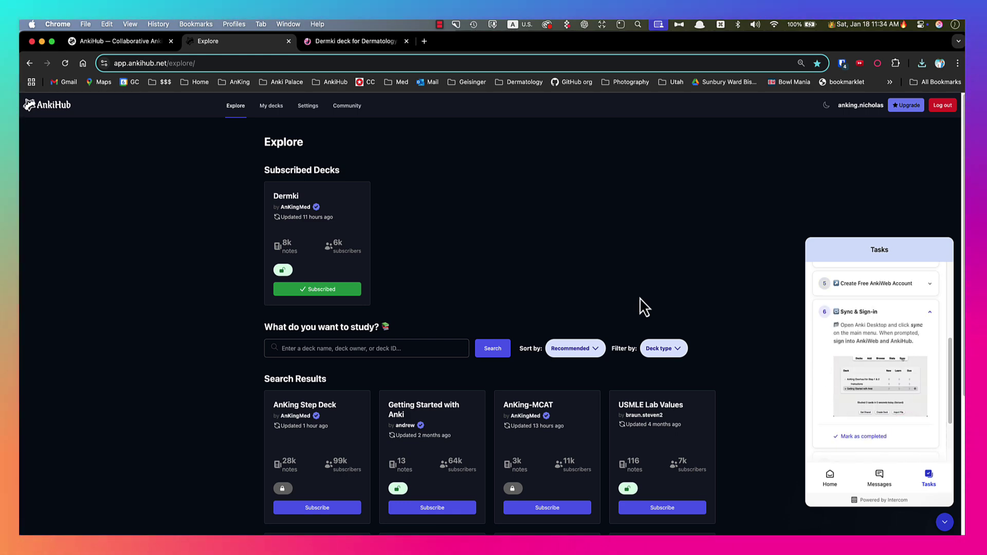
key(super+Tab)
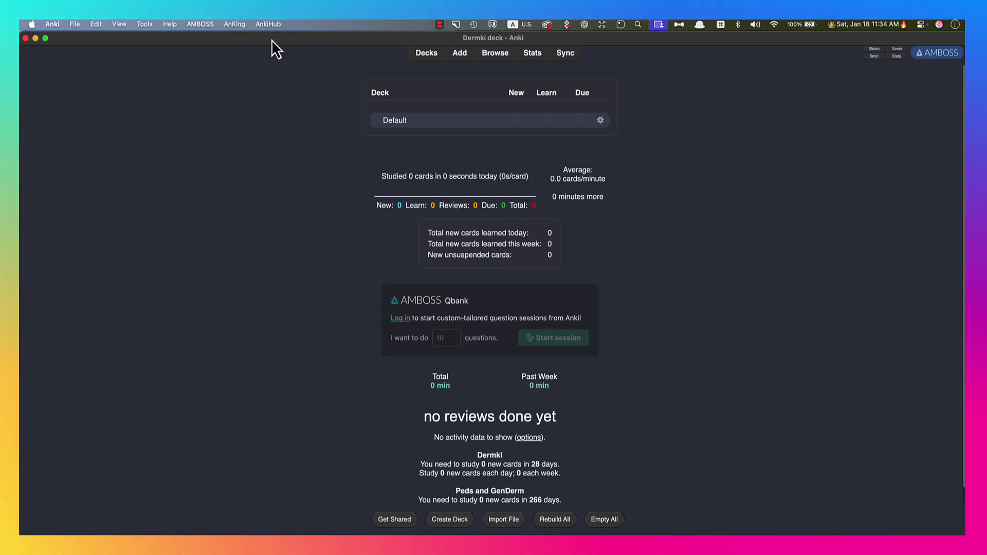
Step: Check the AnkiHub menu and try dragging the add-on file from Downloads into Anki
click(267, 25)
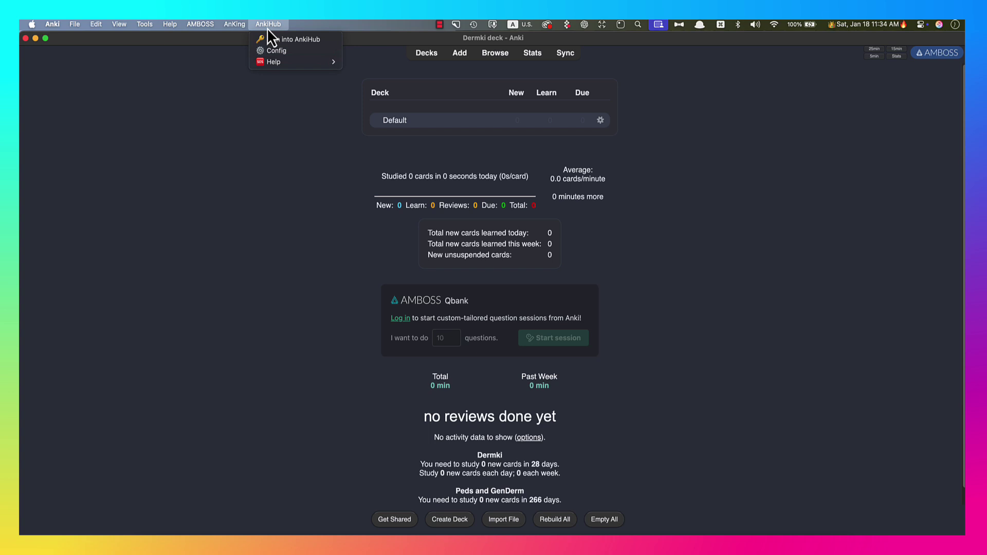
click(267, 26)
click(264, 129)
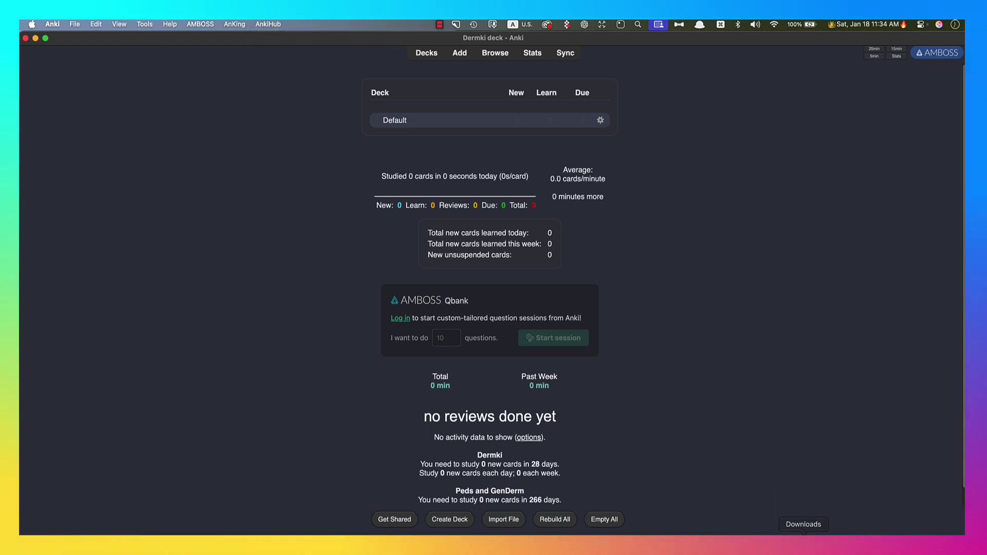
click(803, 542)
mouse_move(830, 478)
mouse_down()
mouse_move(681, 481)
mouse_move(586, 257)
mouse_move(654, 249)
mouse_move(747, 337)
mouse_move(832, 485)
mouse_up()
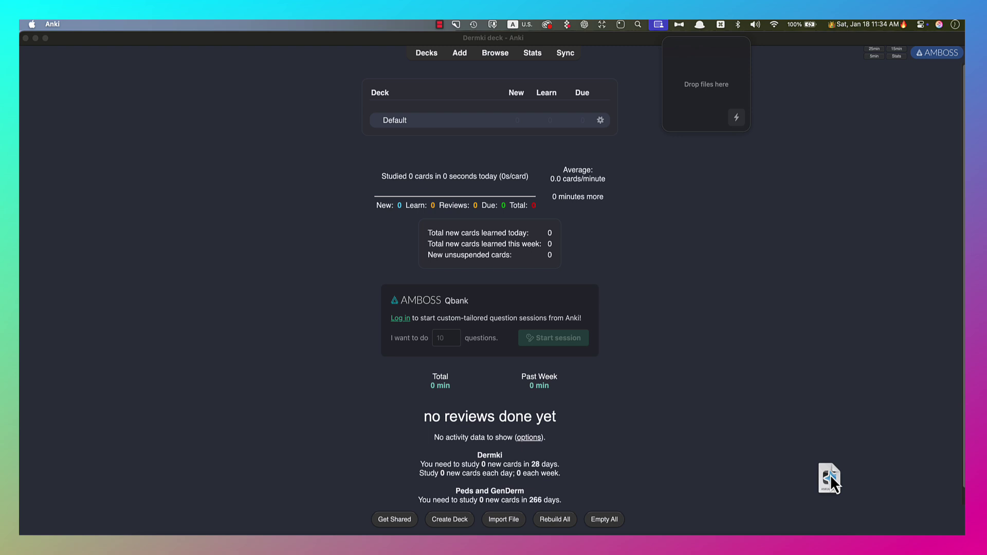
drag(795, 535, 803, 543)
click(241, 248)
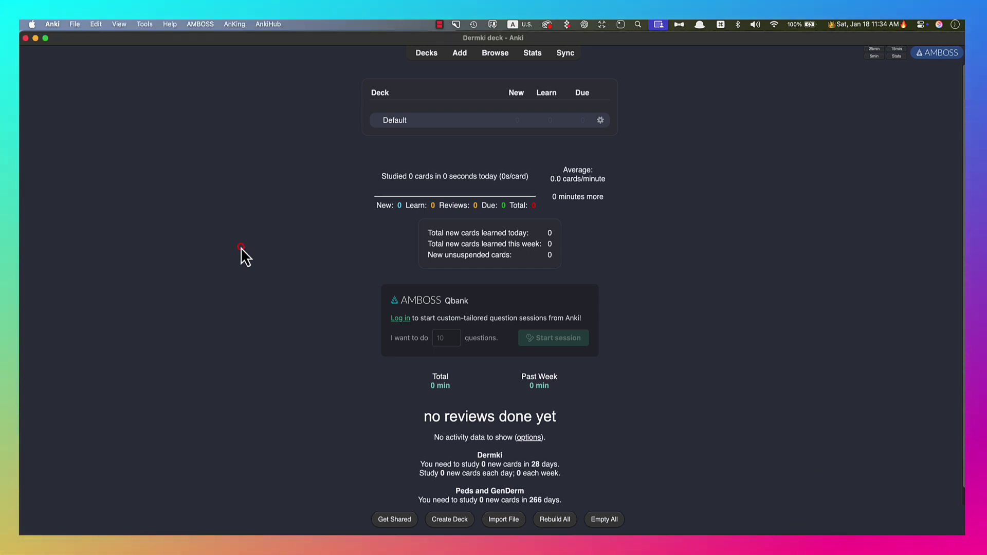
Step: Open ankihub_latest.ankiaddon from Downloads, confirm installing it, and dismiss the restart notice
click(804, 540)
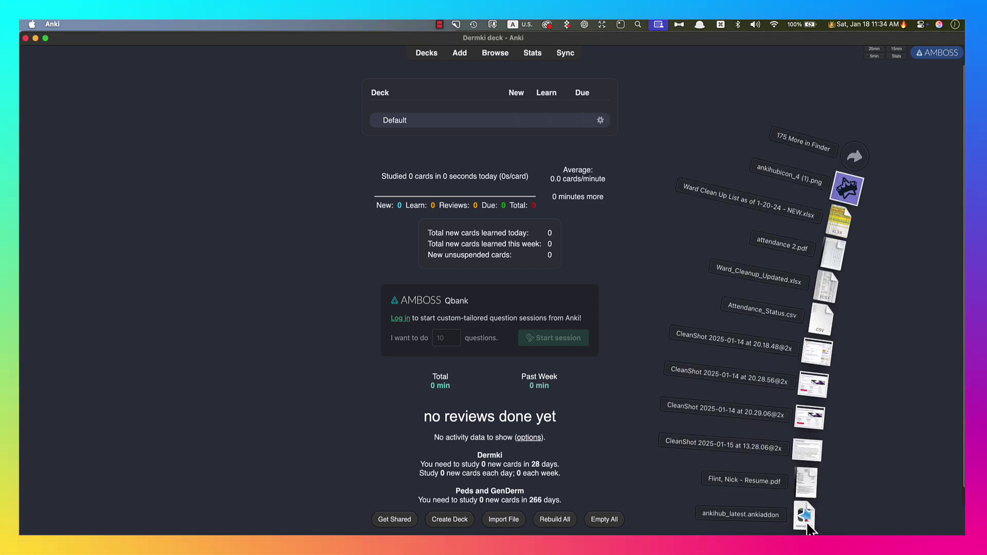
click(806, 519)
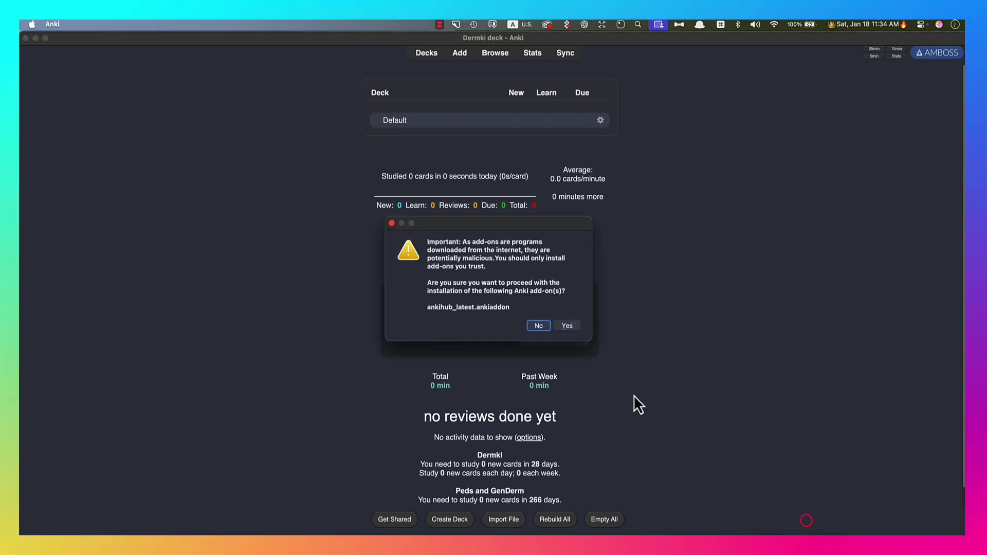
click(567, 326)
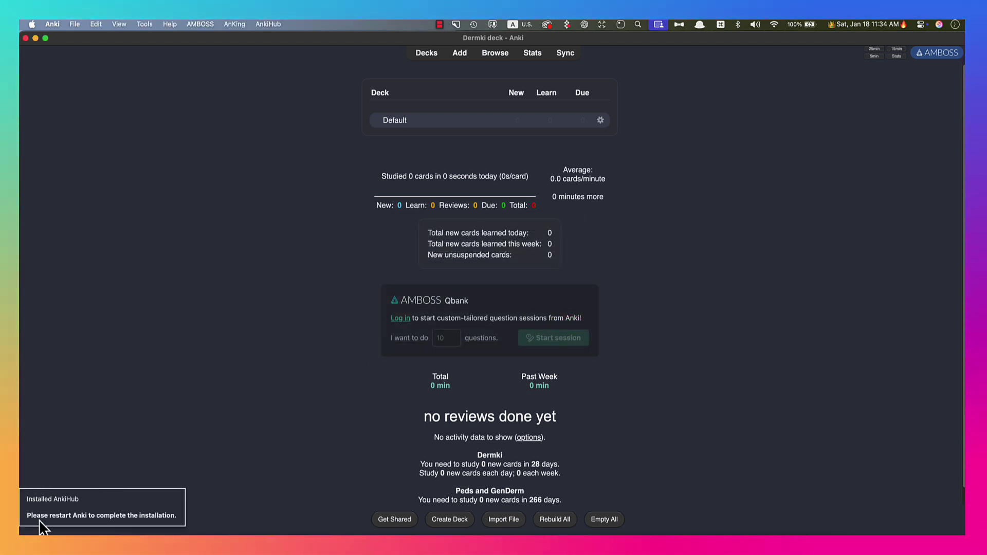
click(215, 403)
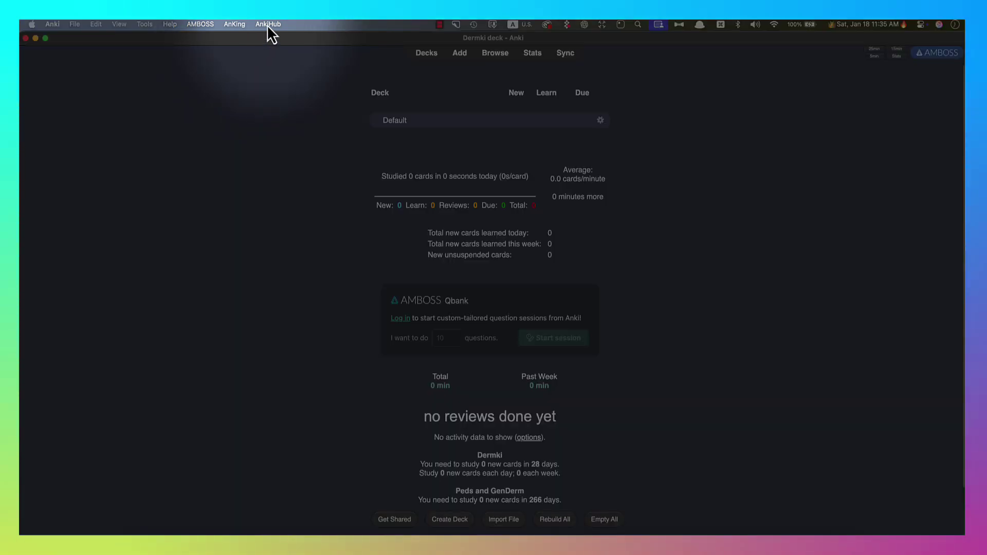
Step: Sign into AnkiHub with the account username and password, then reopen the AnkiHub menu
click(267, 24)
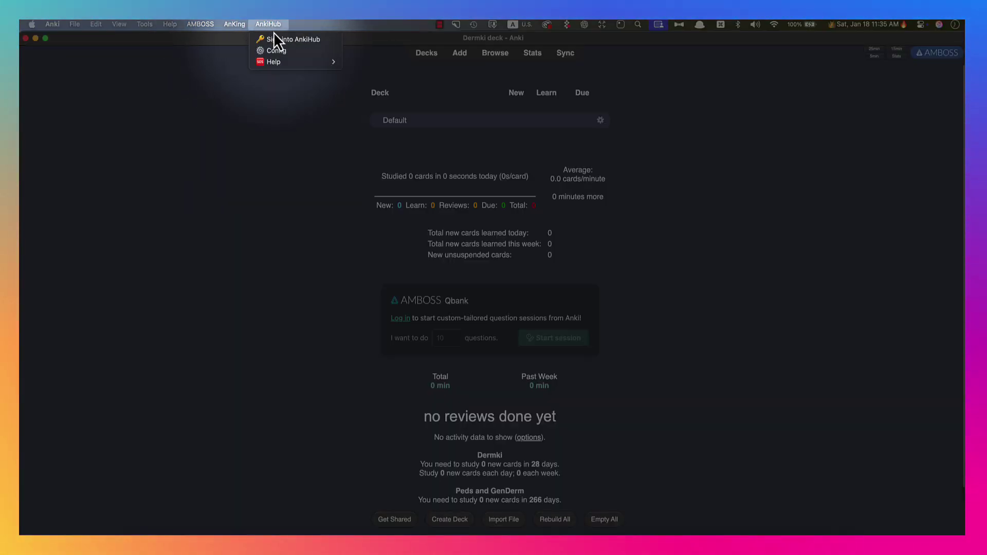
click(276, 39)
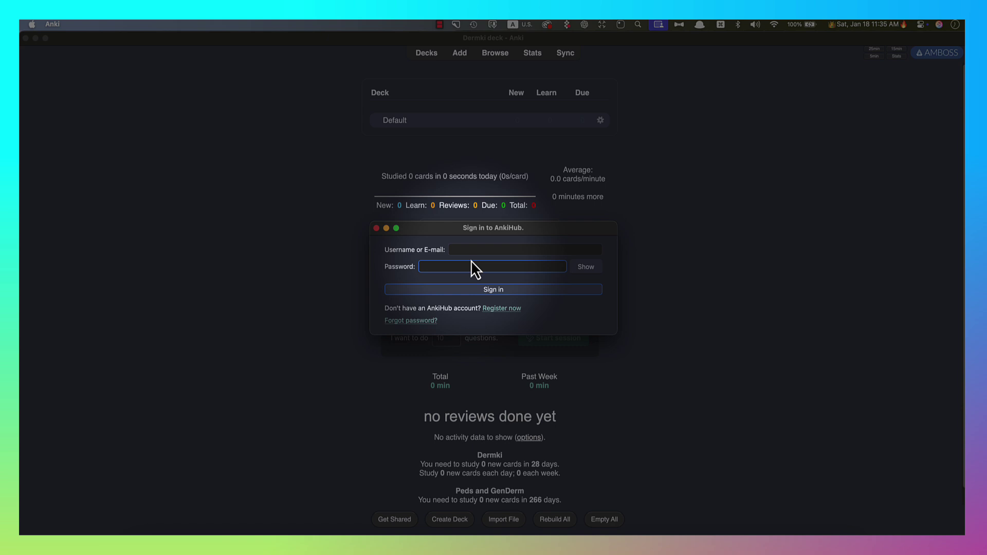
click(464, 250)
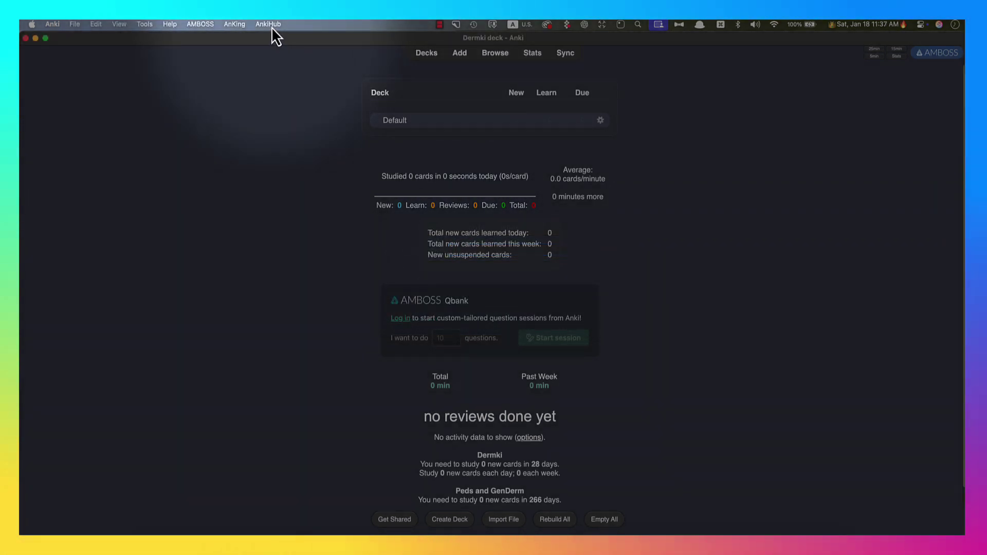
click(272, 26)
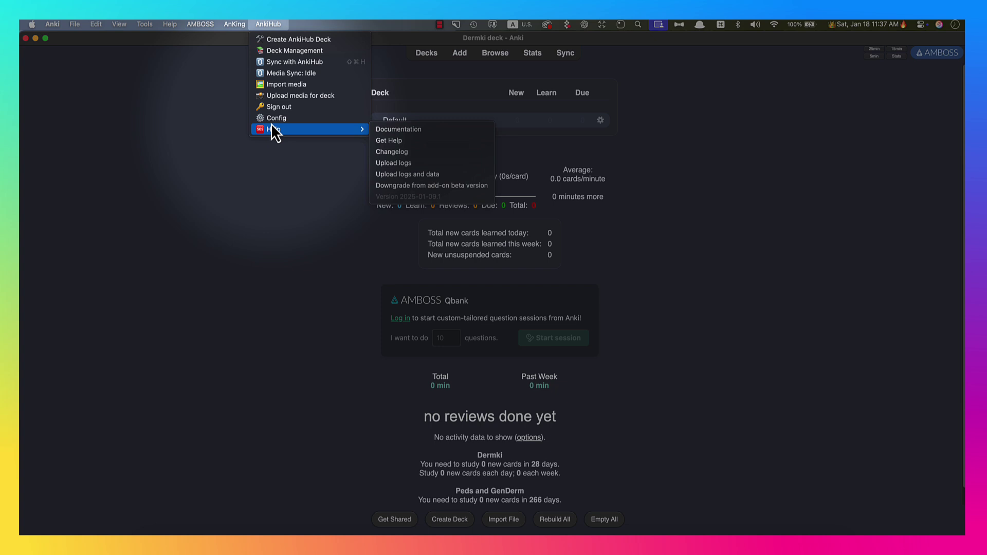
Step: Sync with AnkiHub and install the new Dermki deck with its 226 cards
click(327, 63)
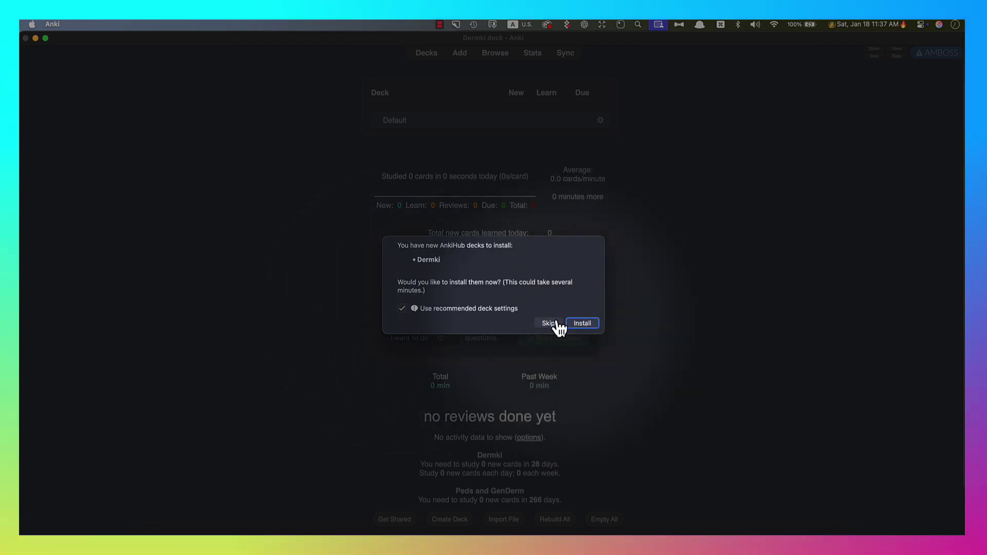
click(589, 324)
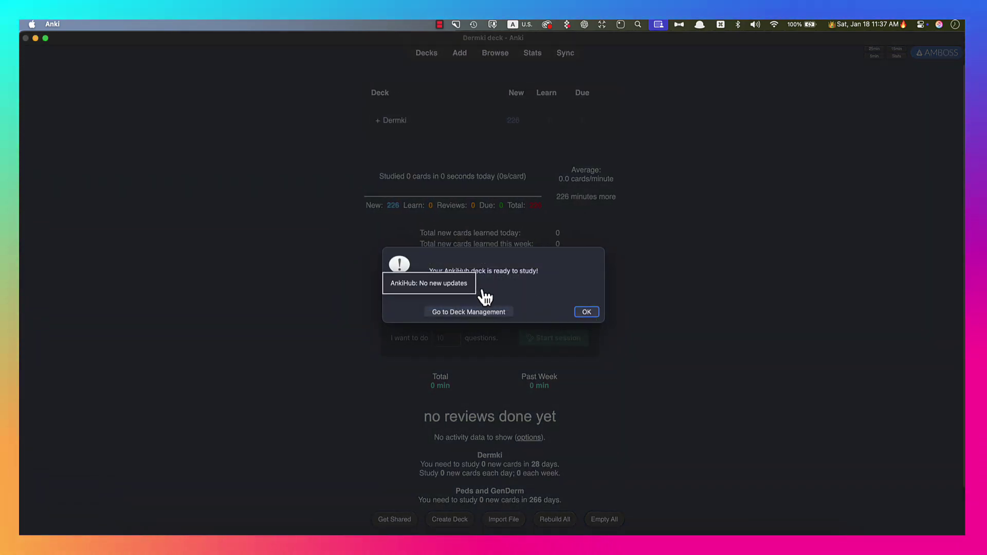
click(586, 312)
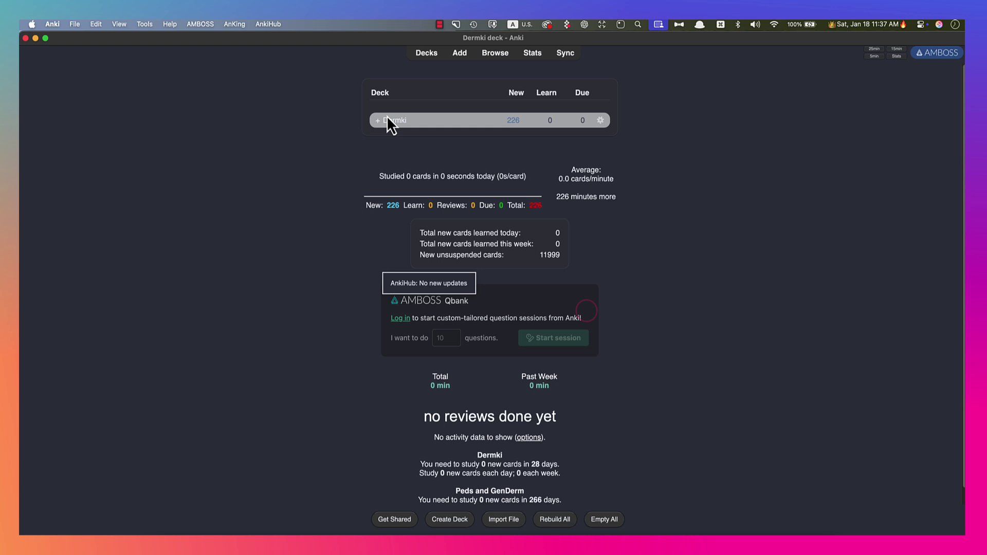
click(268, 25)
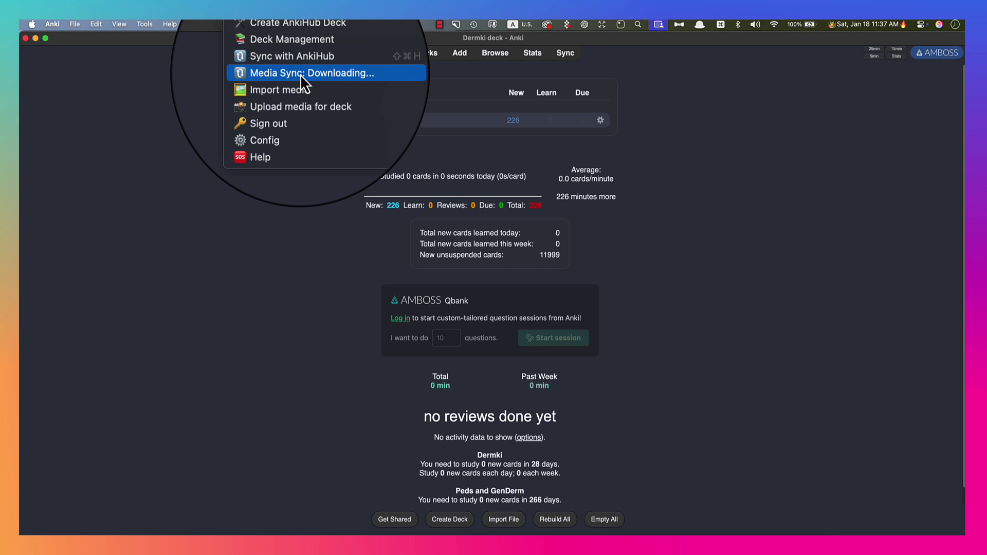
click(310, 167)
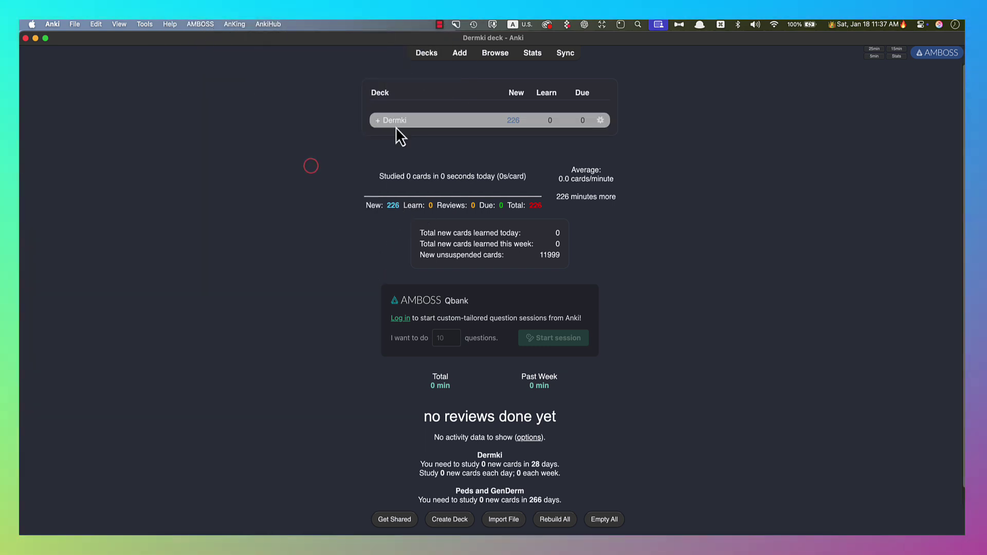
click(377, 122)
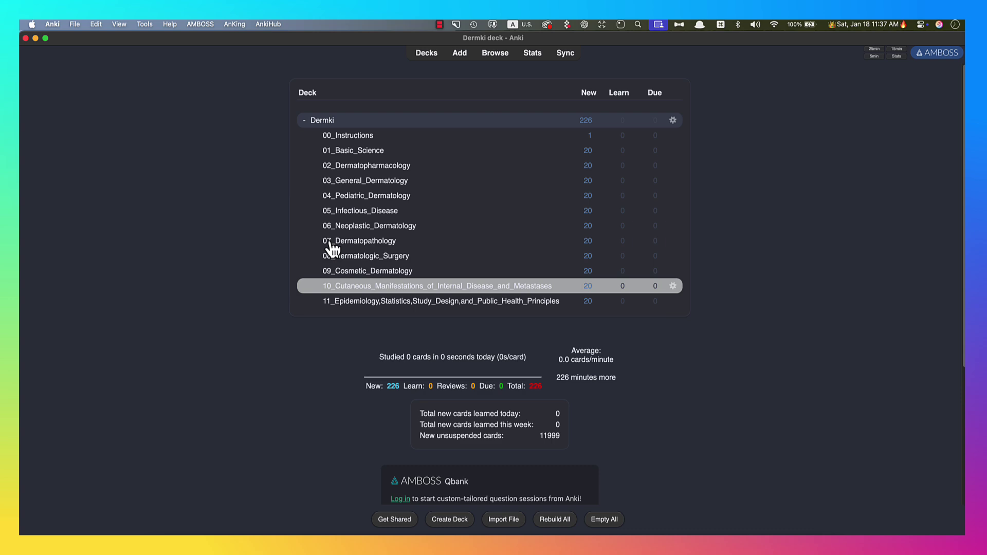
click(305, 120)
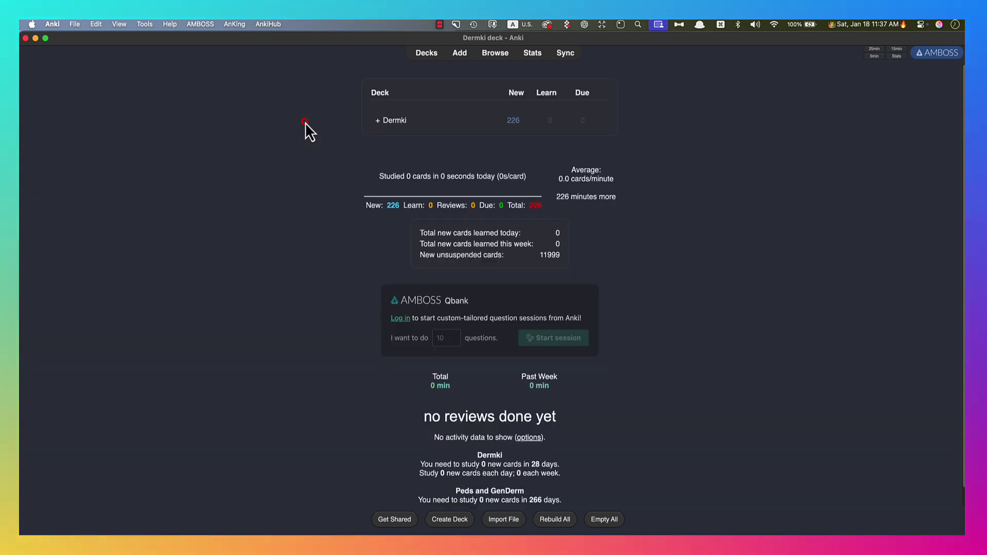
Step: Open the card browser and maximize it to fill the screen
click(498, 55)
drag(479, 149, 479, 35)
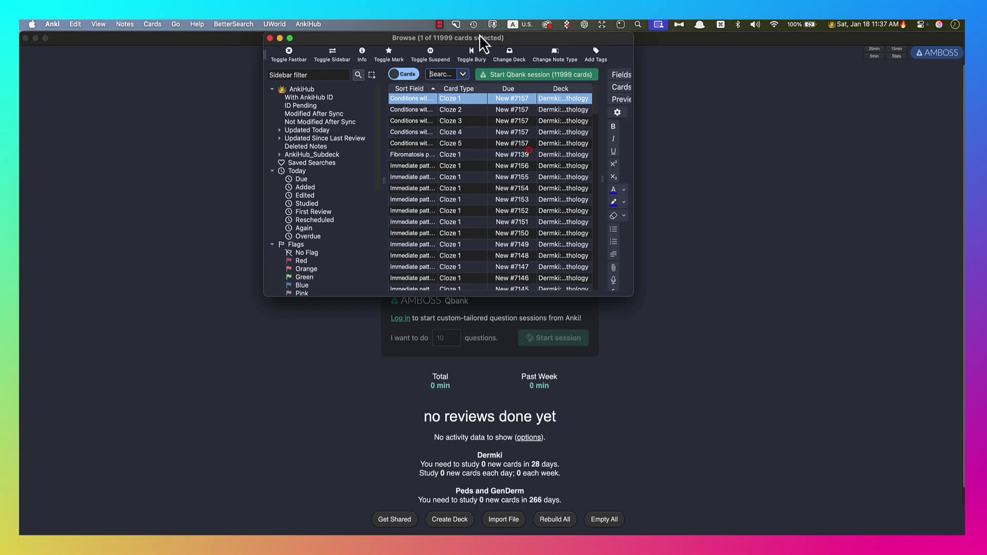
double_click(473, 39)
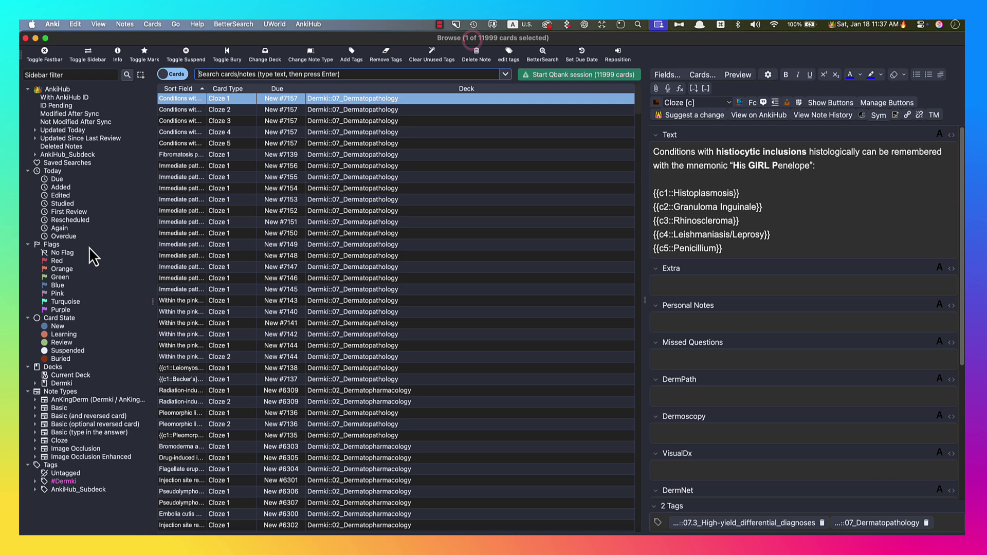
Step: Expand the #Dermki and 01_Basic_Science tags and view the Ochronosis and Histoplasmosis notes
click(35, 482)
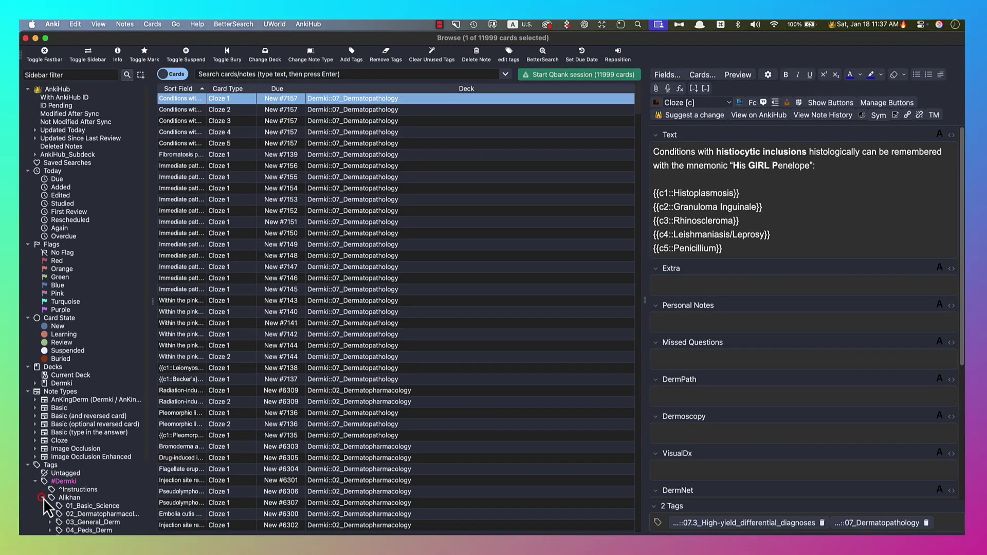
scroll(66, 498, down, 4)
click(50, 417)
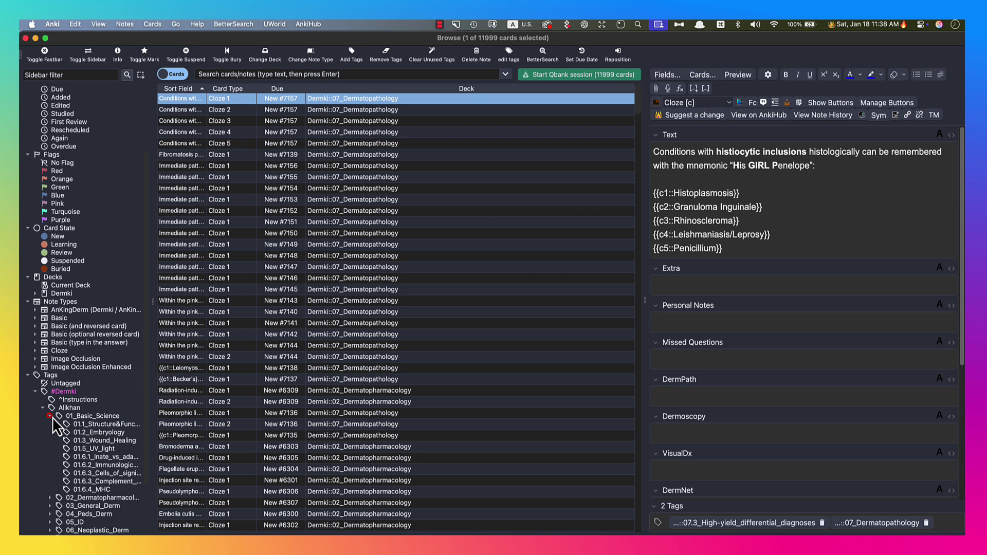
scroll(77, 425, down, 2)
scroll(95, 406, down, 2)
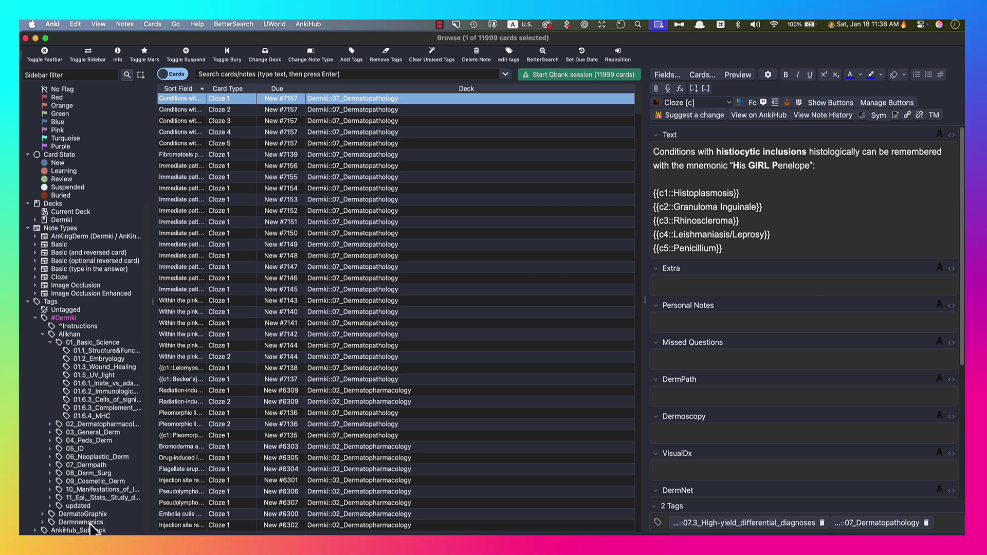
click(293, 201)
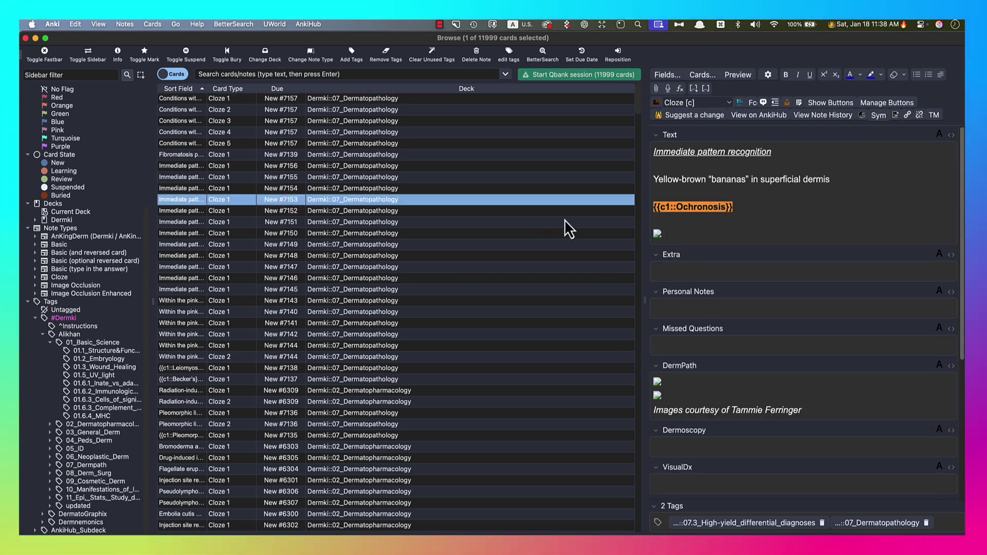
click(278, 99)
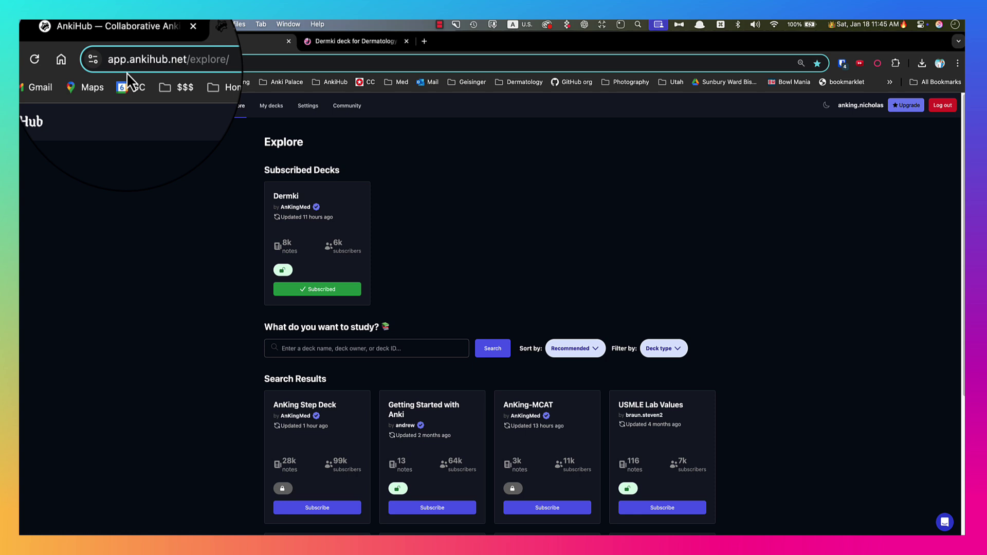
Step: Go to app.ankihub.net's Dermki deck page and scroll down to its Notes table
click(163, 62)
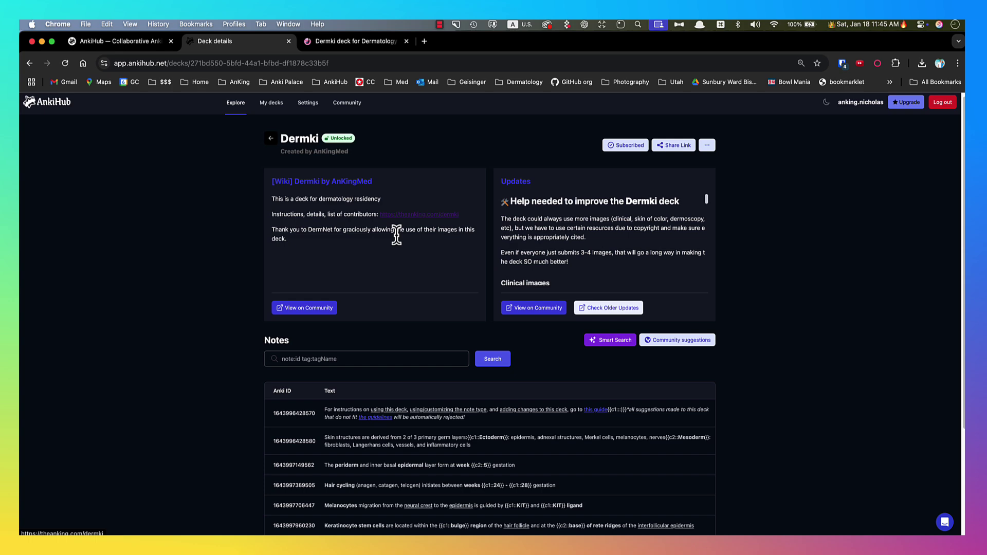
scroll(396, 236, down, 3)
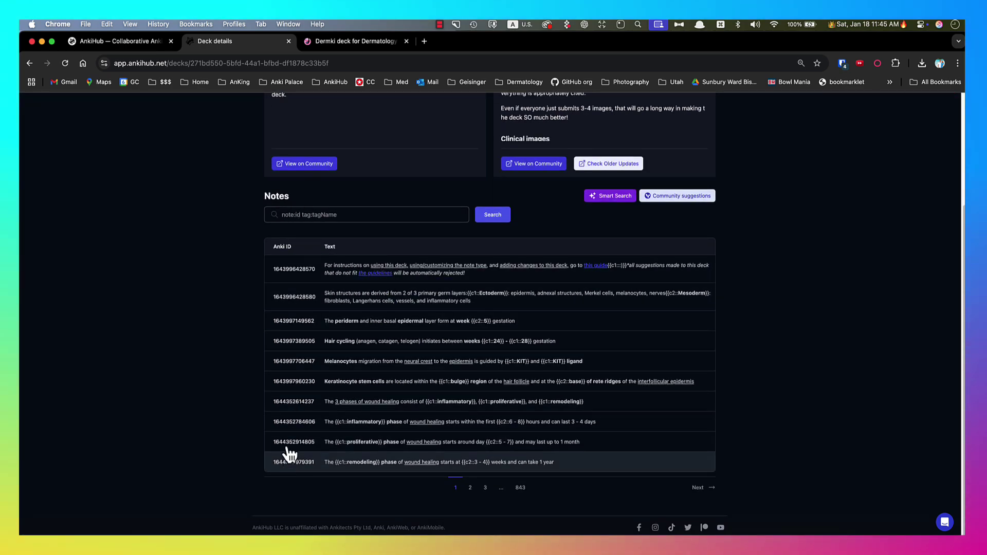
click(302, 215)
click(230, 227)
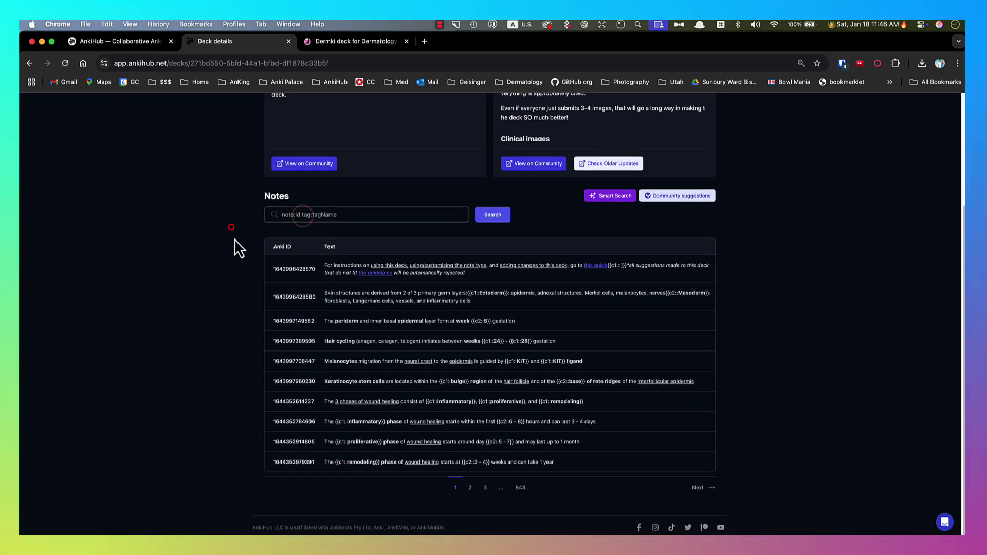
click(371, 343)
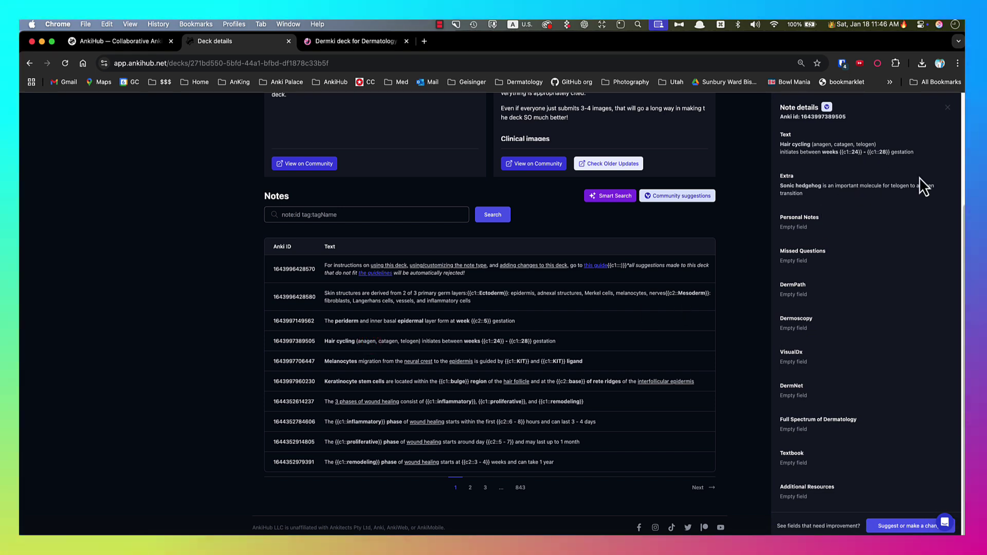
click(905, 528)
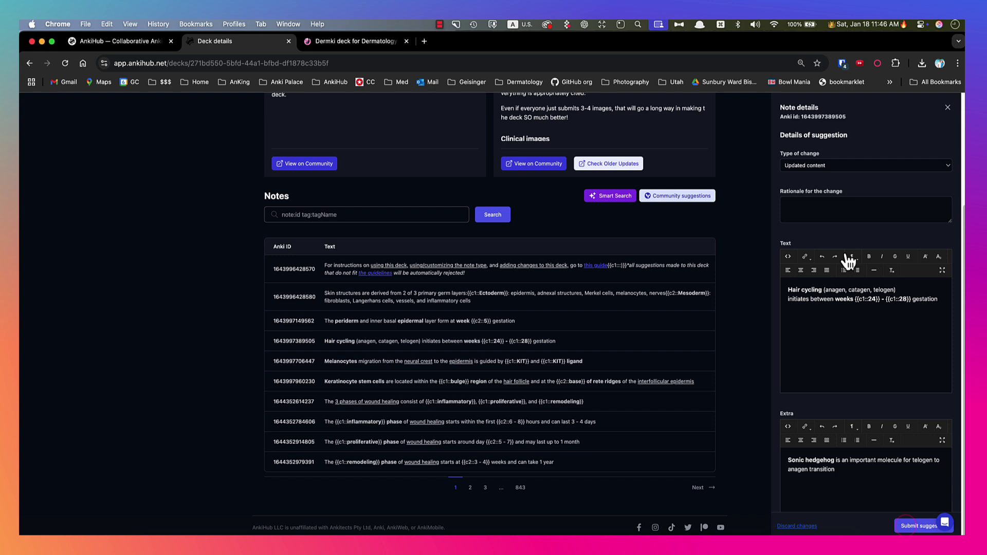
click(828, 165)
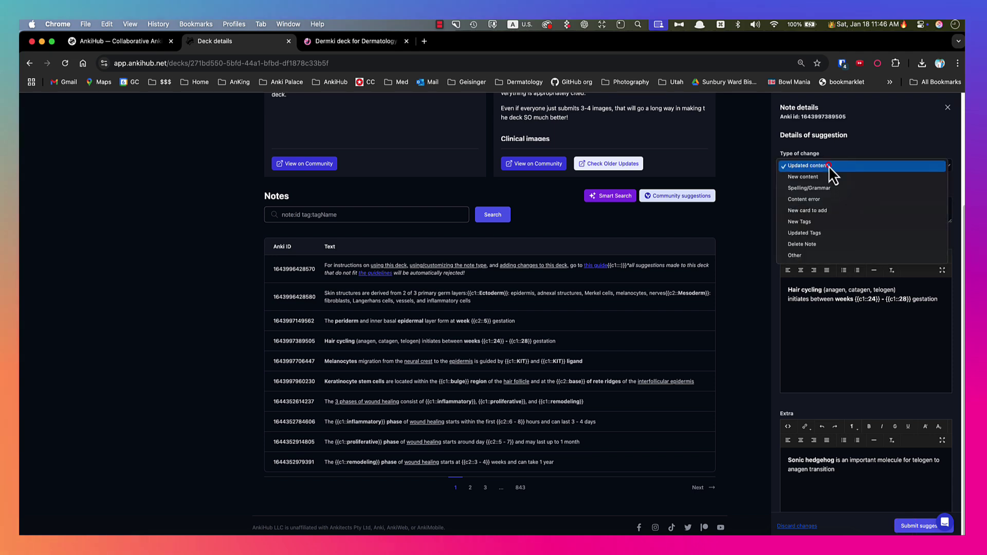
click(818, 199)
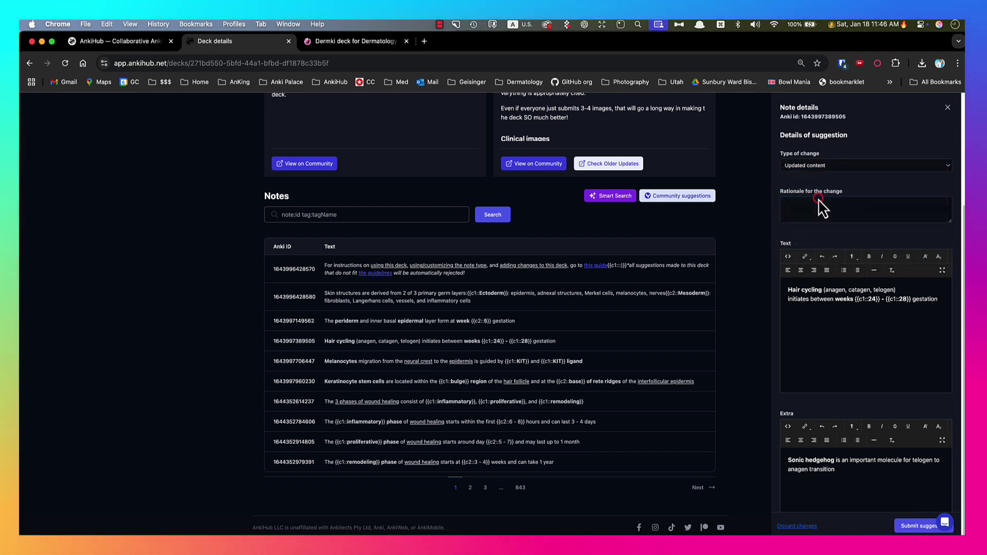
click(903, 298)
double_click(903, 299)
text(30)
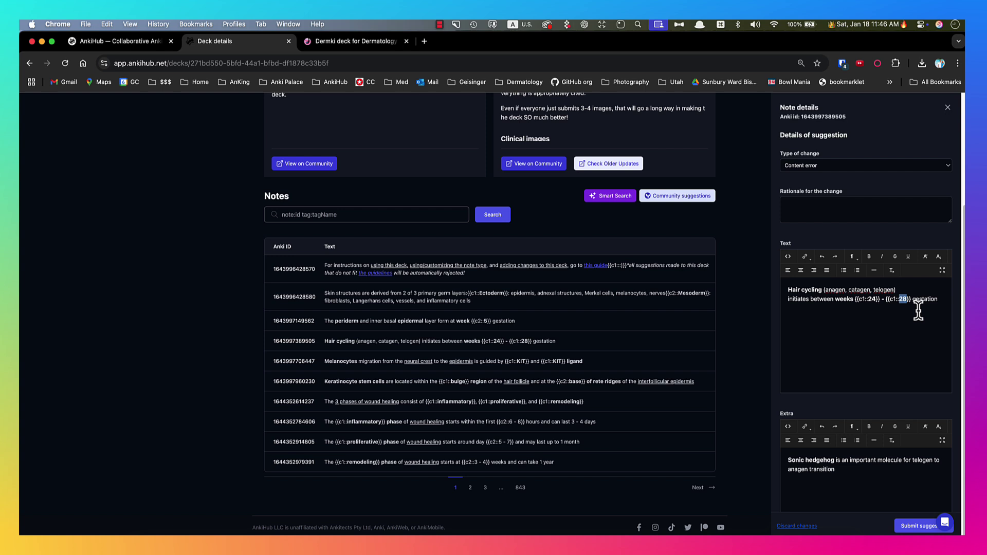
click(824, 207)
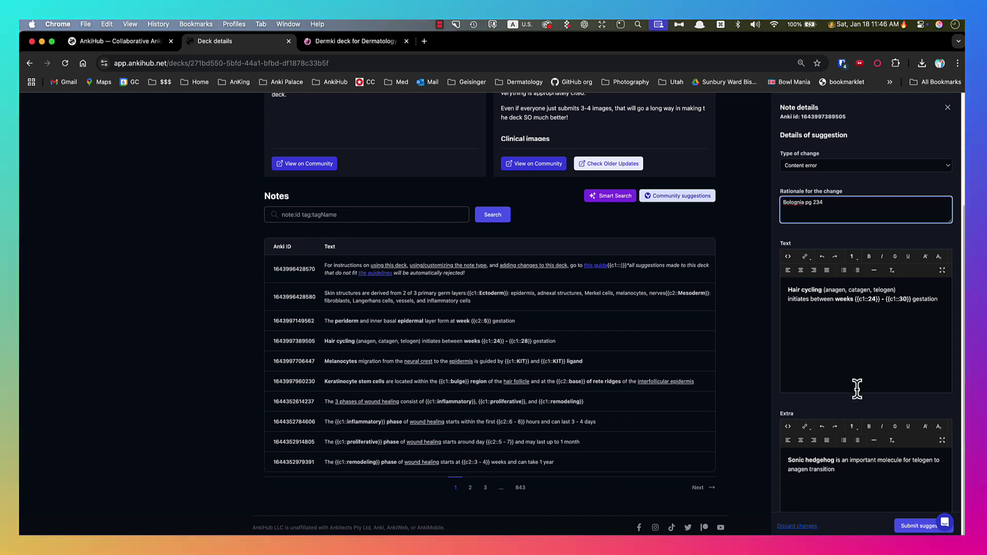
click(948, 108)
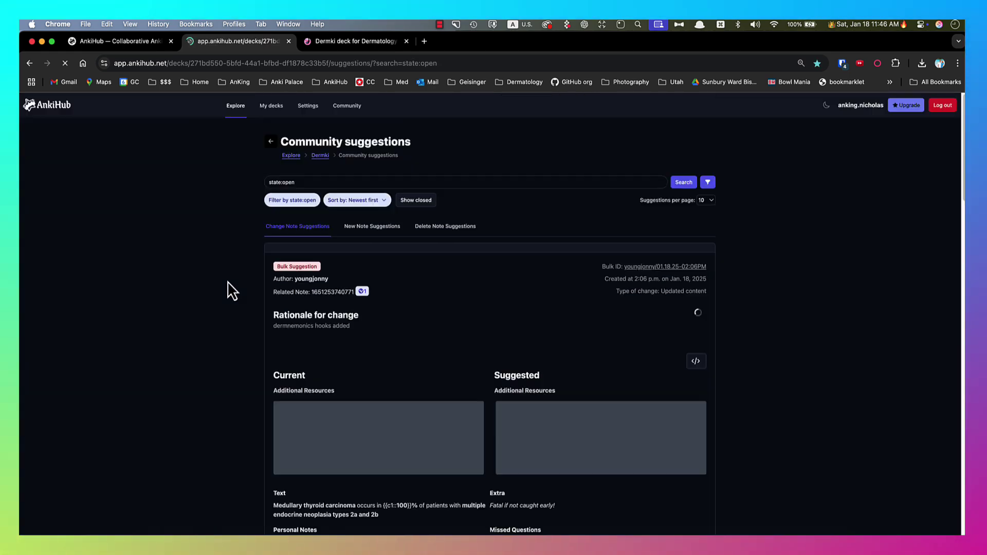
Step: Scroll through the open bulk suggestion on the Dermki Community suggestions page
scroll(239, 309, down, 4)
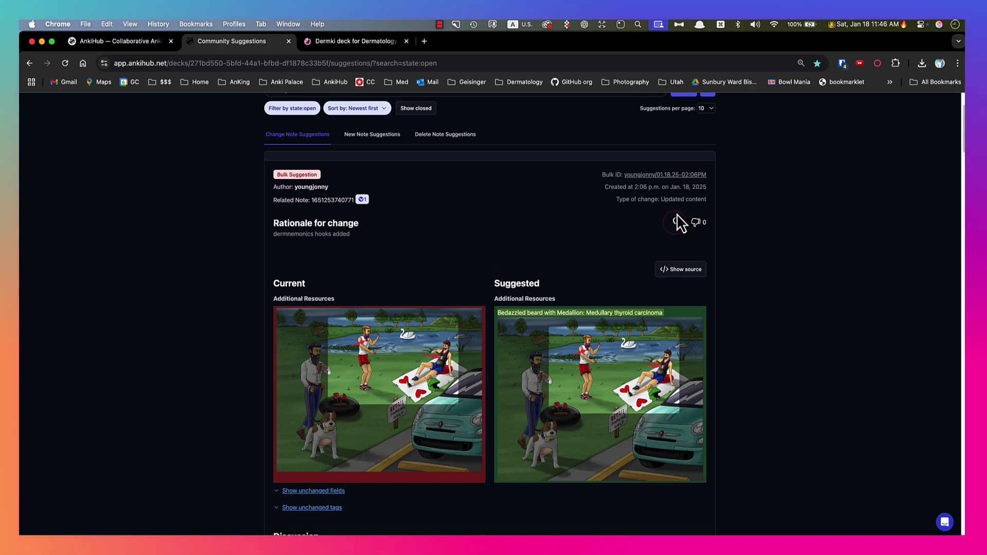
scroll(246, 276, down, 5)
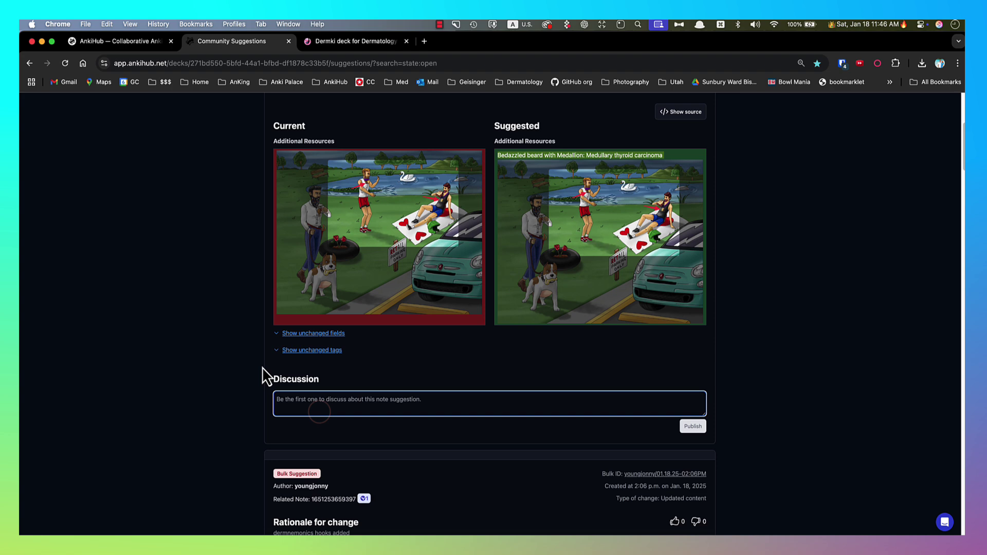
scroll(265, 377, up, 8)
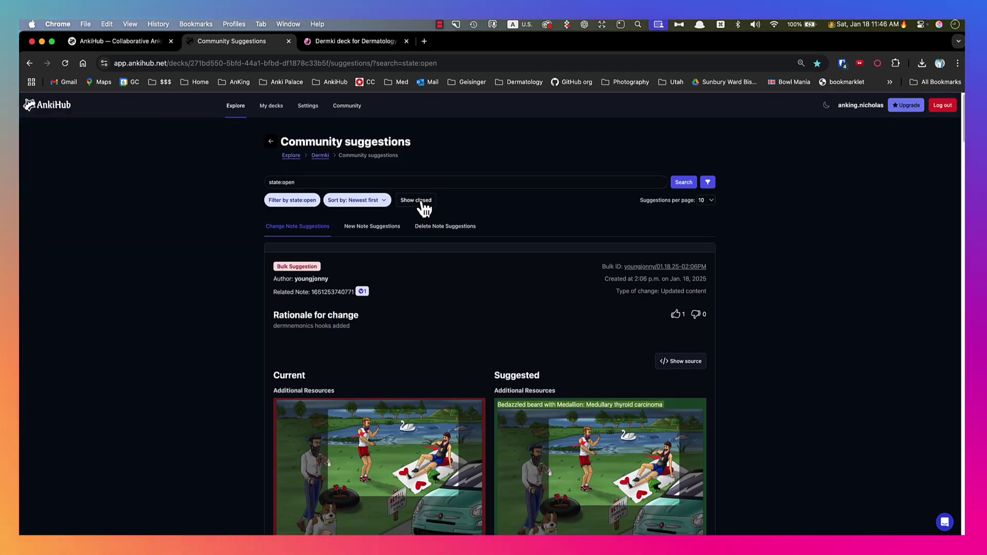
Step: Show closed suggestions, such as the accepted Peutz-Jegher STK11 content-error correction
click(421, 200)
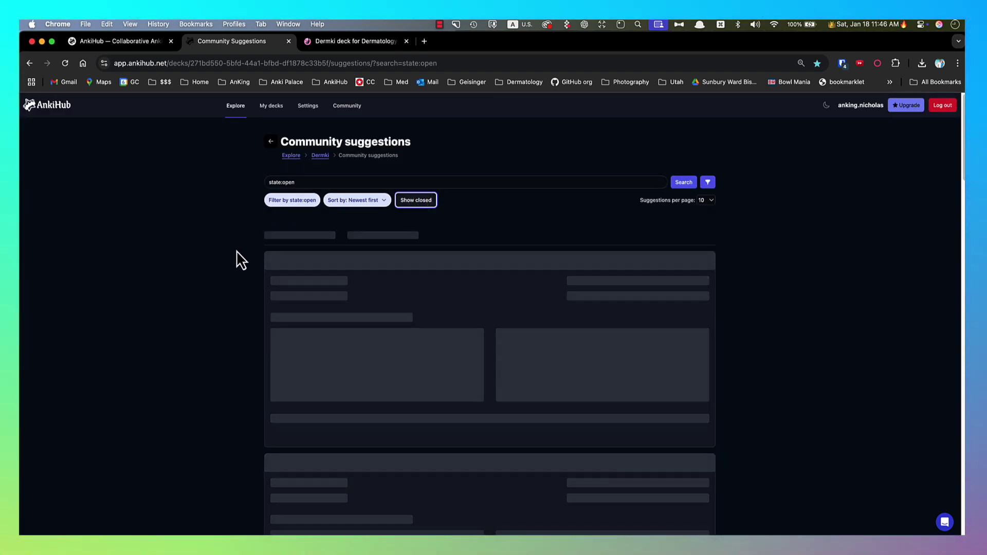
scroll(450, 242, down, 1)
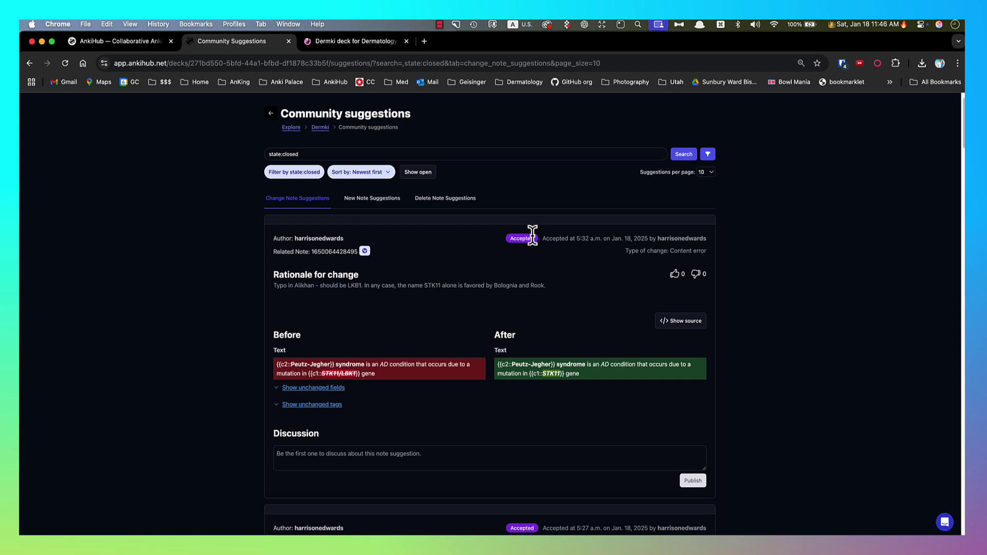
scroll(308, 286, down, 3)
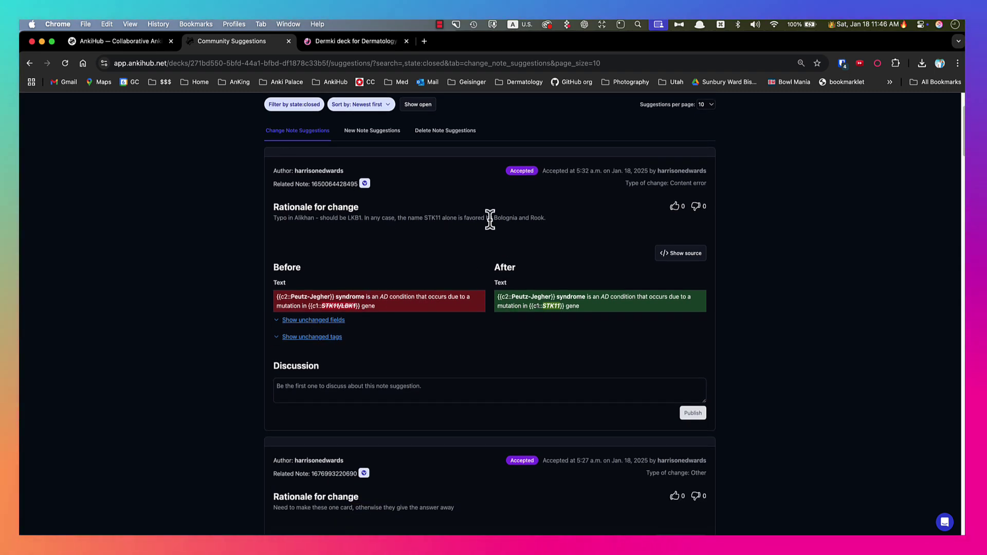
scroll(438, 236, up, 4)
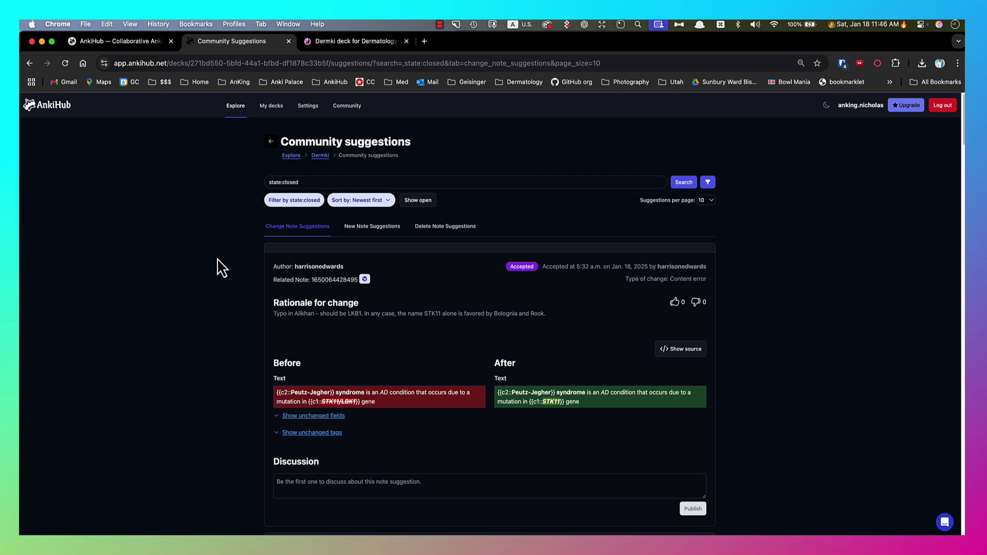
Step: Expand the Dermki wiki's 'What is this based on?' section crediting the Review of Dermatology textbook
click(359, 45)
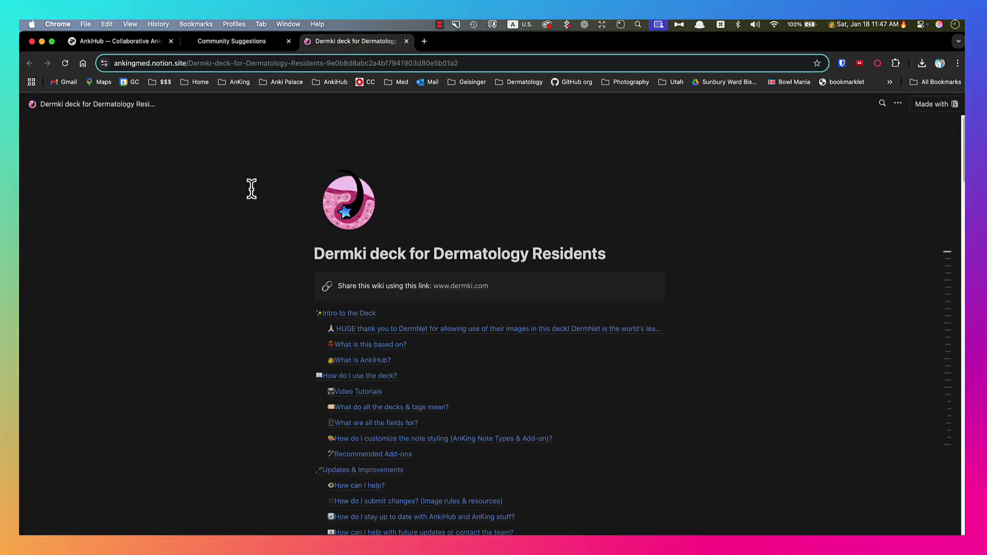
scroll(257, 203, down, 3)
scroll(260, 193, down, 10)
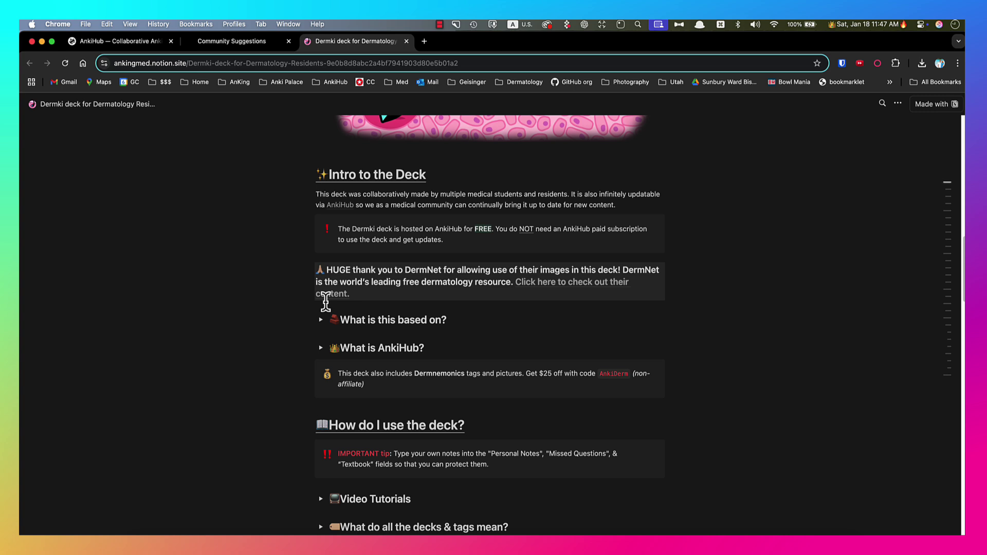
scroll(326, 302, down, 3)
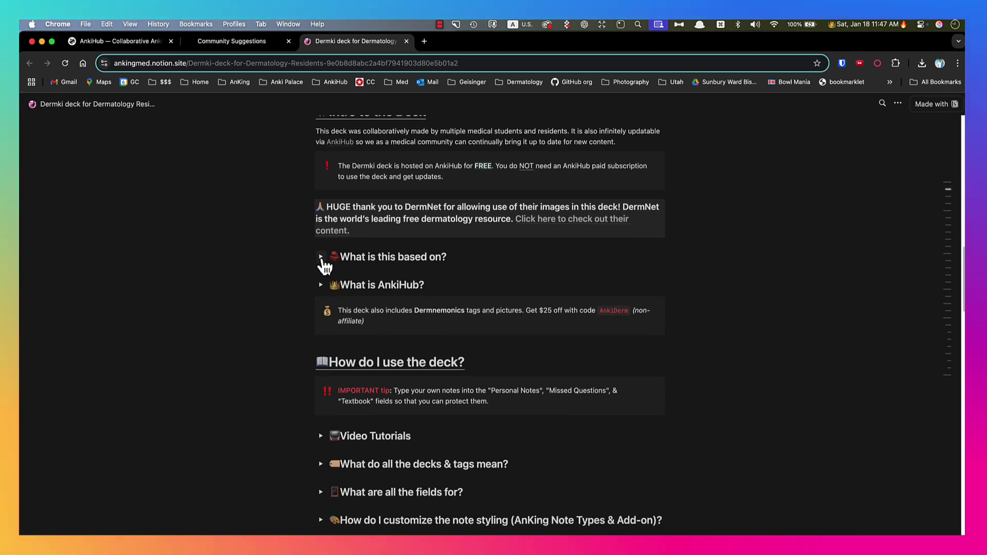
click(320, 257)
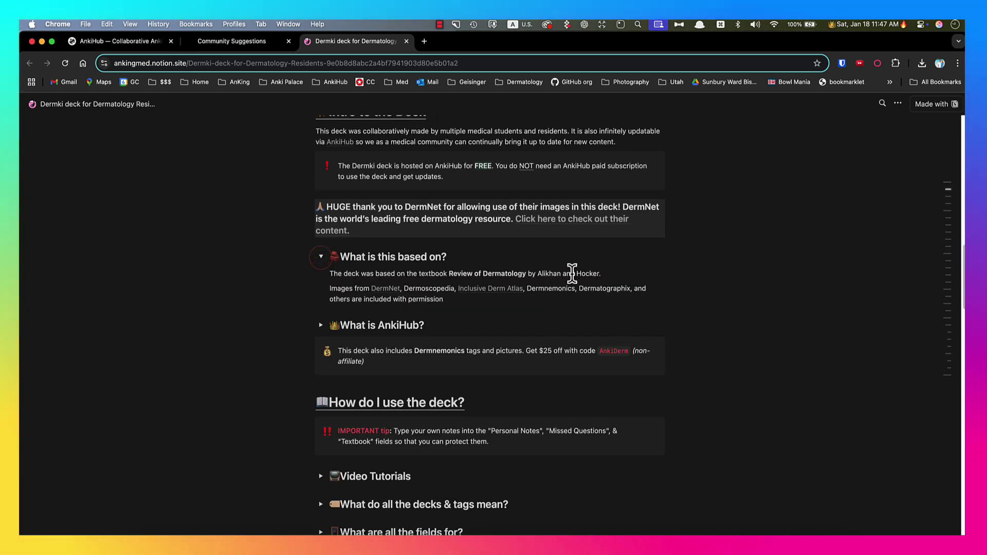
click(465, 298)
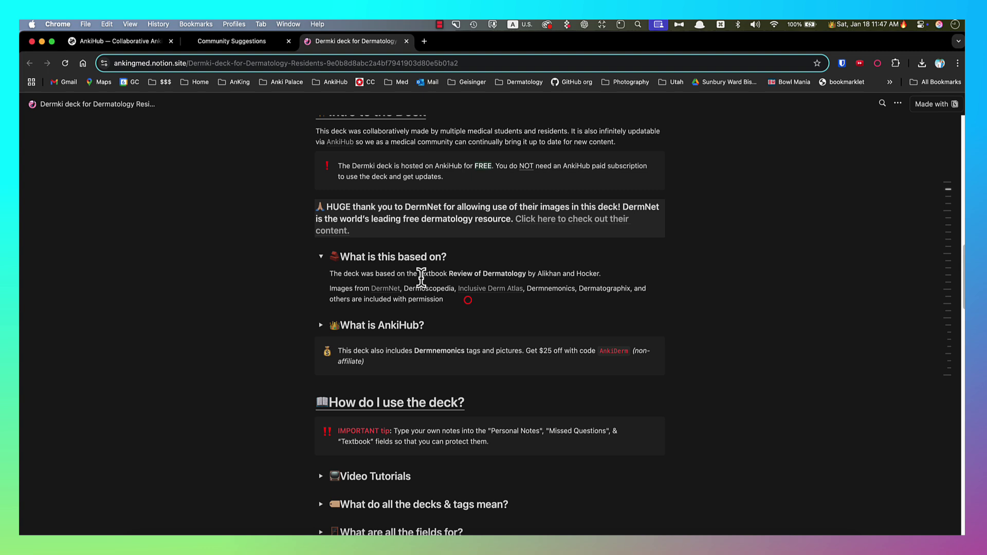
scroll(279, 299, down, 12)
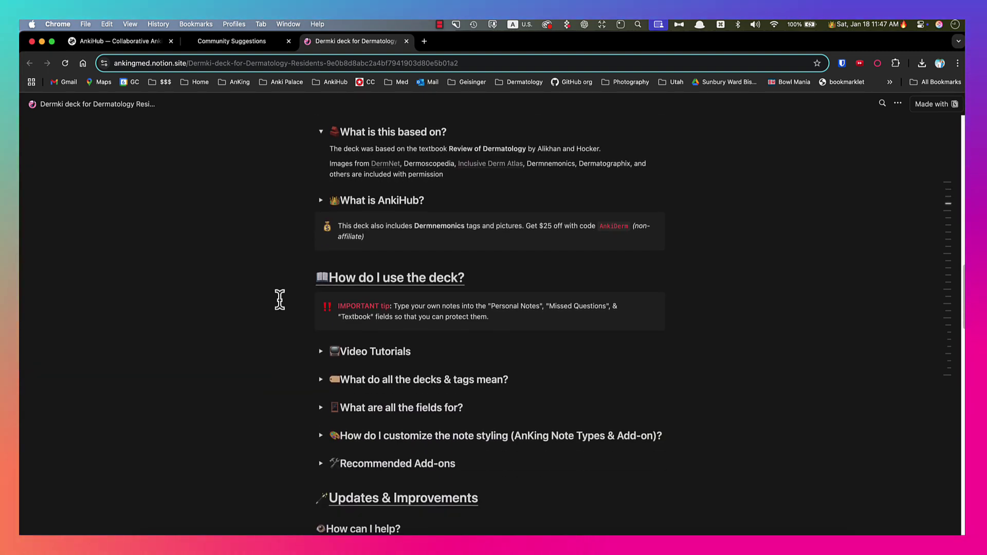
scroll(286, 193, down, 1)
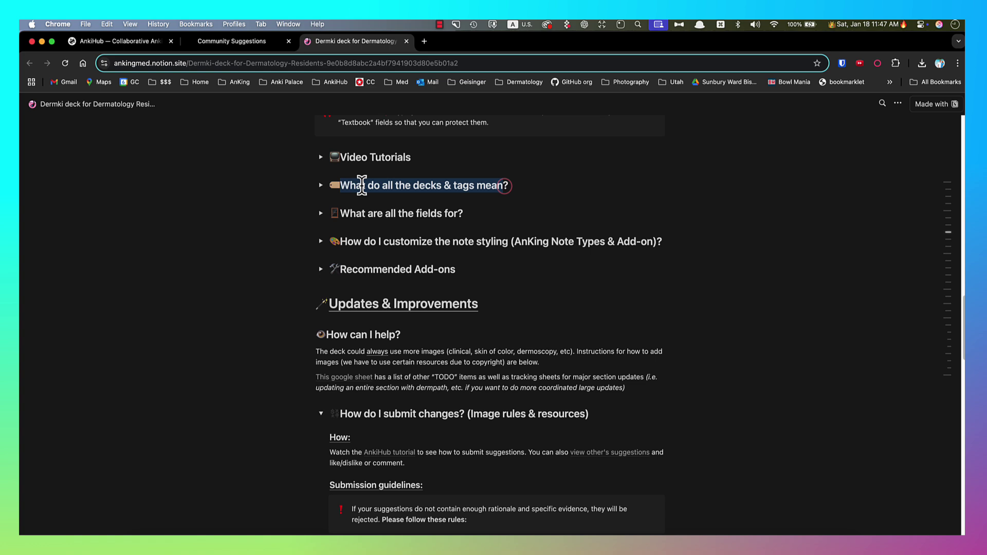
click(320, 186)
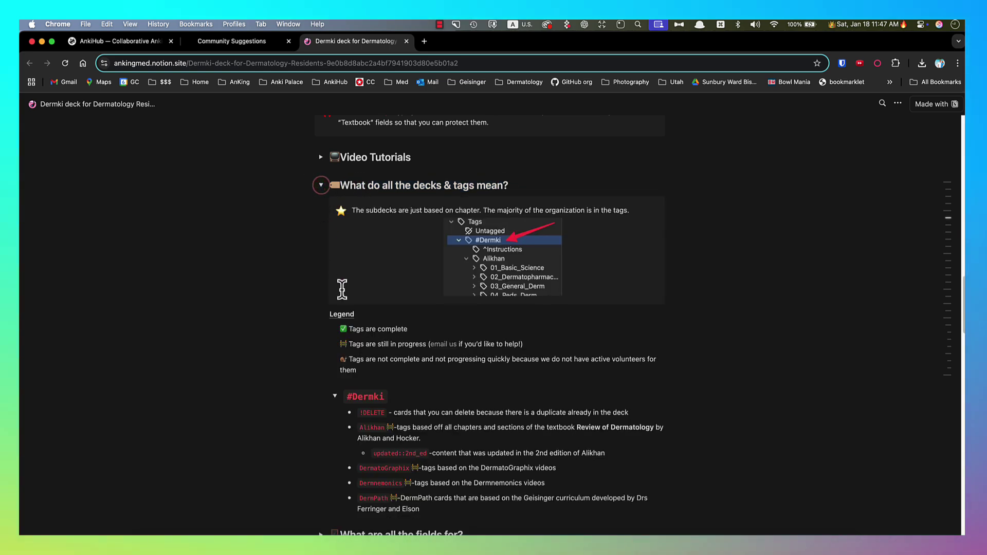
scroll(342, 288, down, 4)
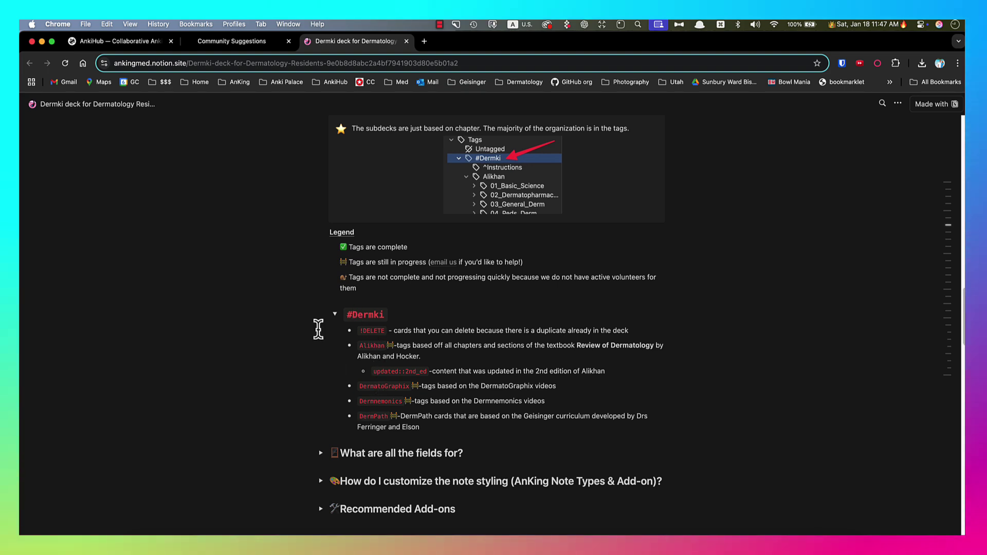
scroll(315, 321, down, 2)
click(321, 400)
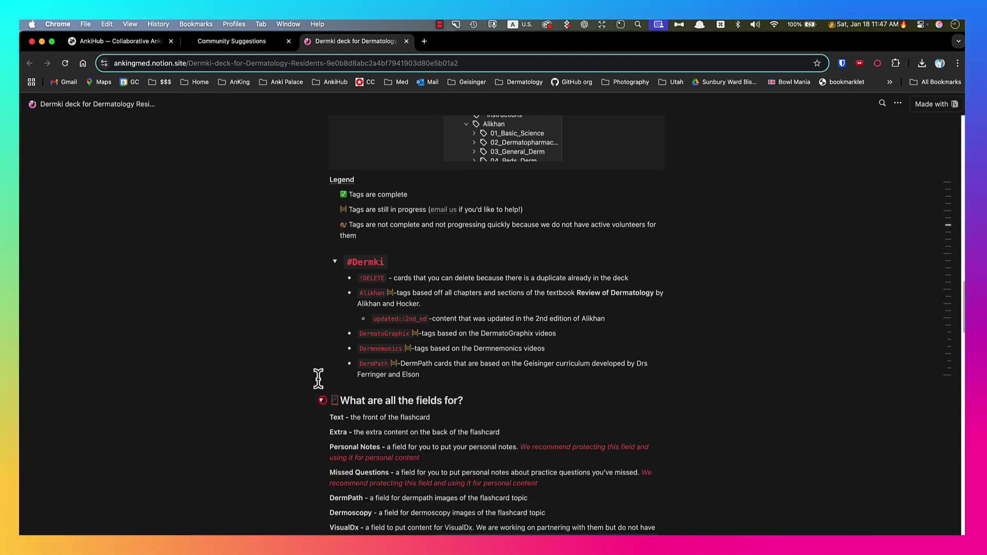
scroll(318, 381, down, 3)
scroll(318, 374, down, 3)
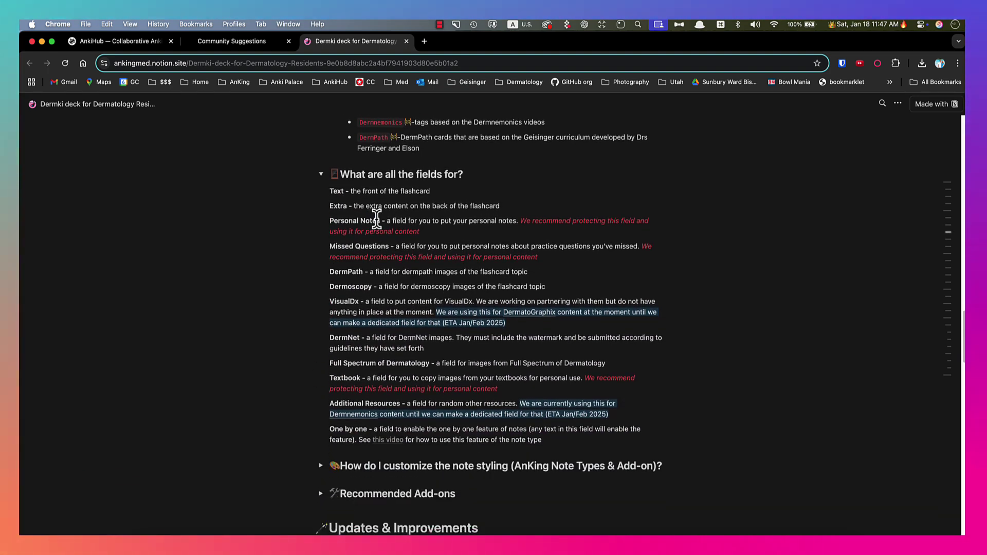
drag(331, 221, 540, 257)
click(549, 257)
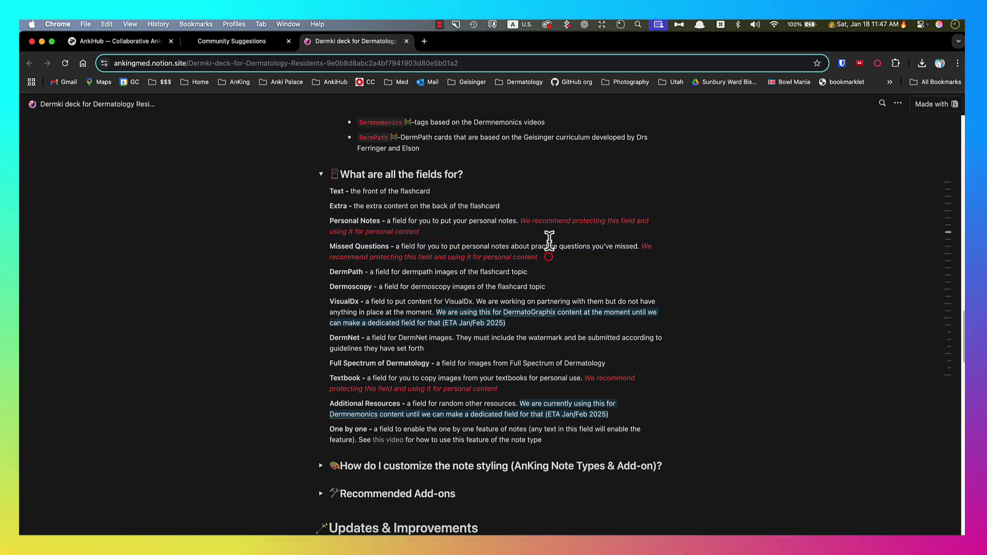
click(286, 331)
scroll(360, 404, down, 1)
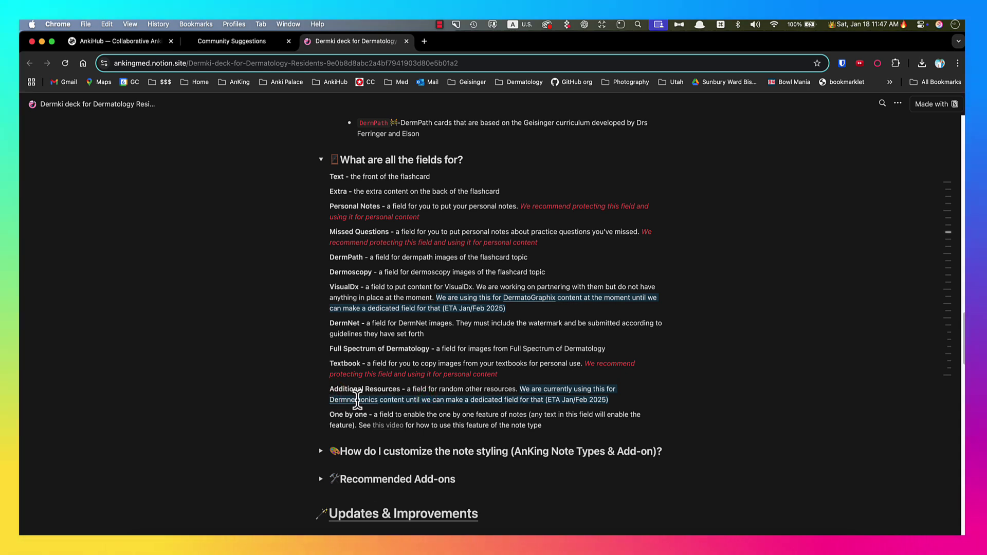
scroll(283, 378, down, 4)
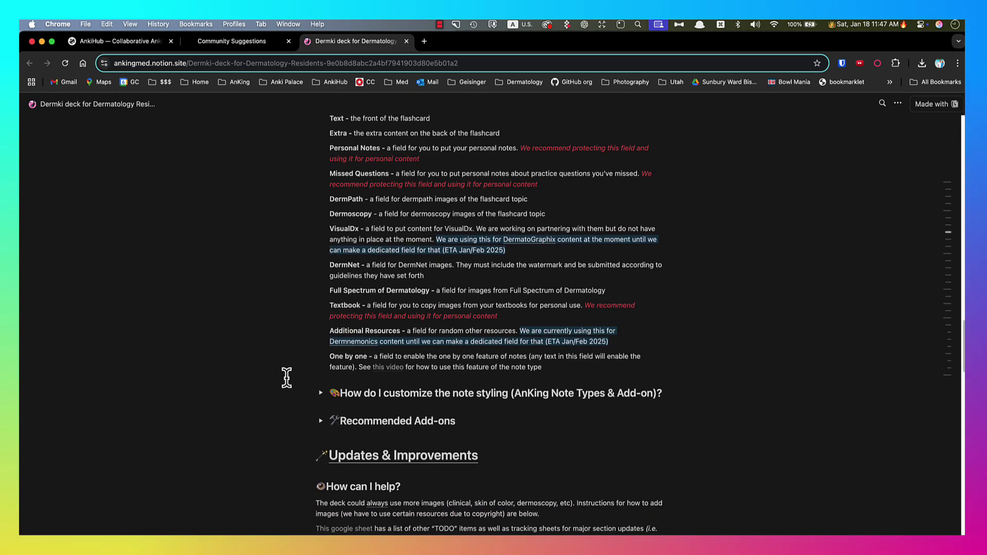
scroll(288, 369, down, 4)
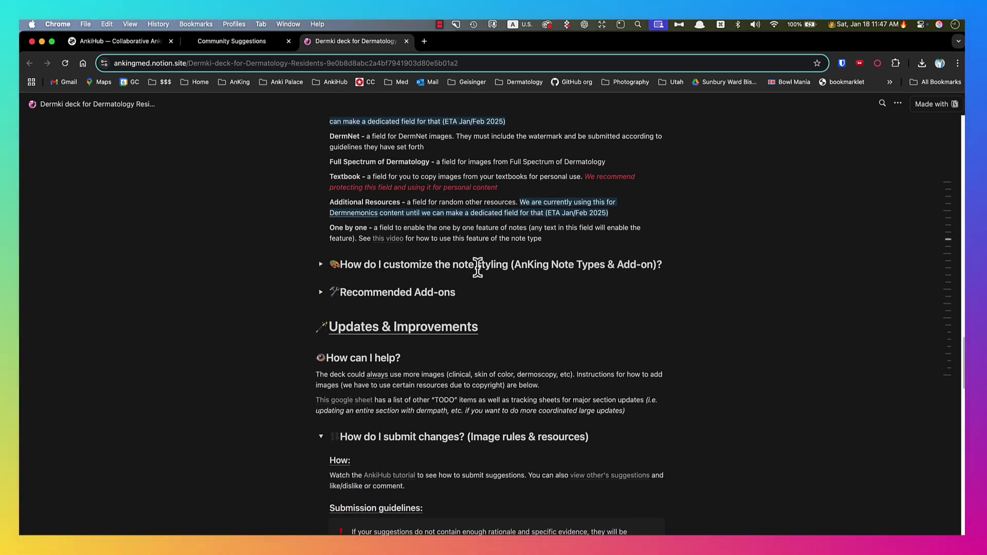
scroll(365, 272, down, 10)
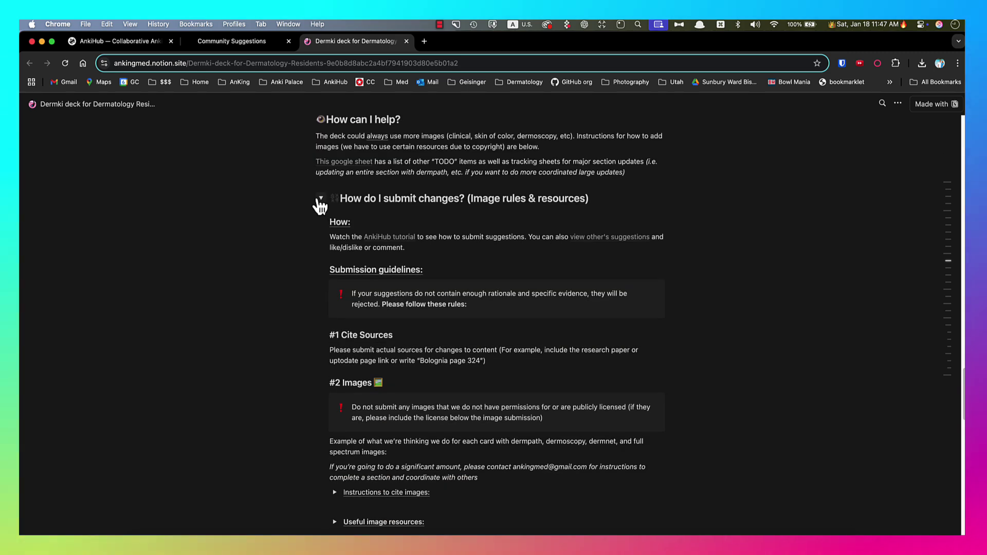
Step: Collapse and re-expand the 'How do I submit changes?' section of the Dermki wiki
click(322, 200)
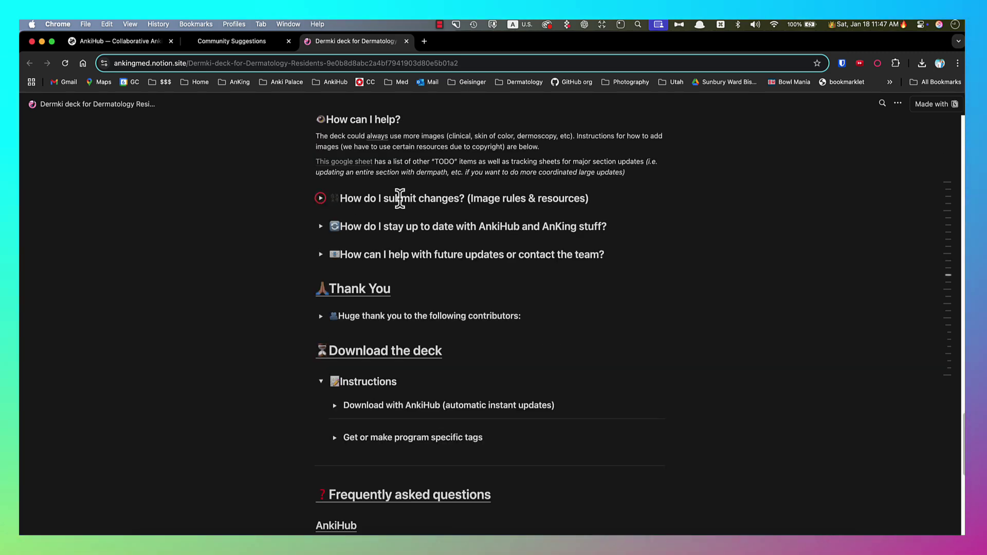
click(320, 200)
scroll(279, 210, down, 6)
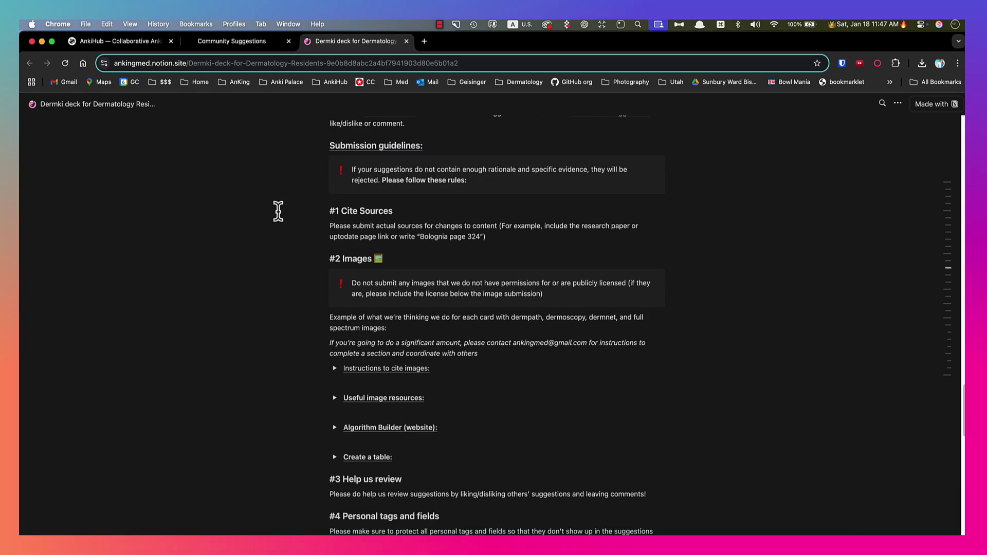
scroll(278, 210, down, 6)
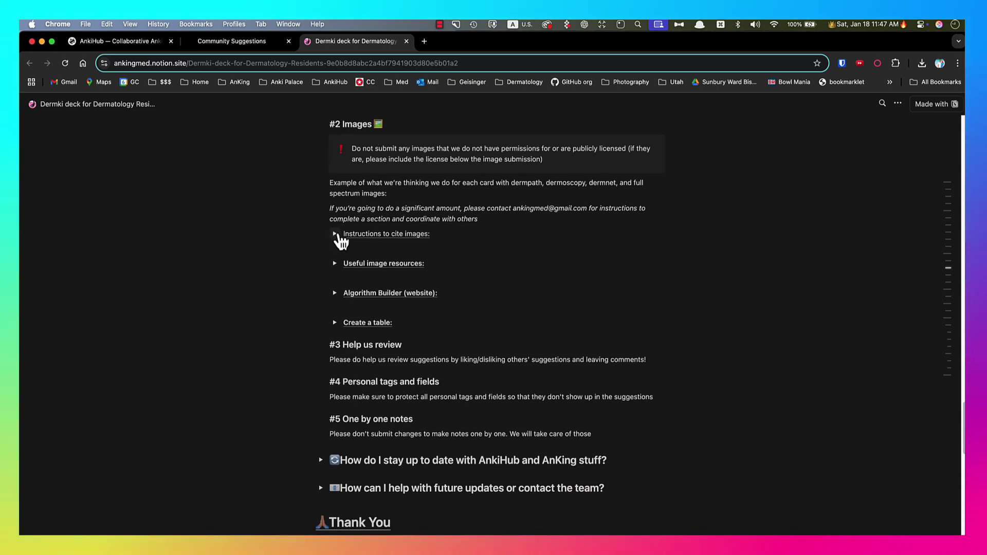
Step: Expand 'Useful image resources' and read the sources from DermNet to Wikimedia Commons with citation formats
click(334, 264)
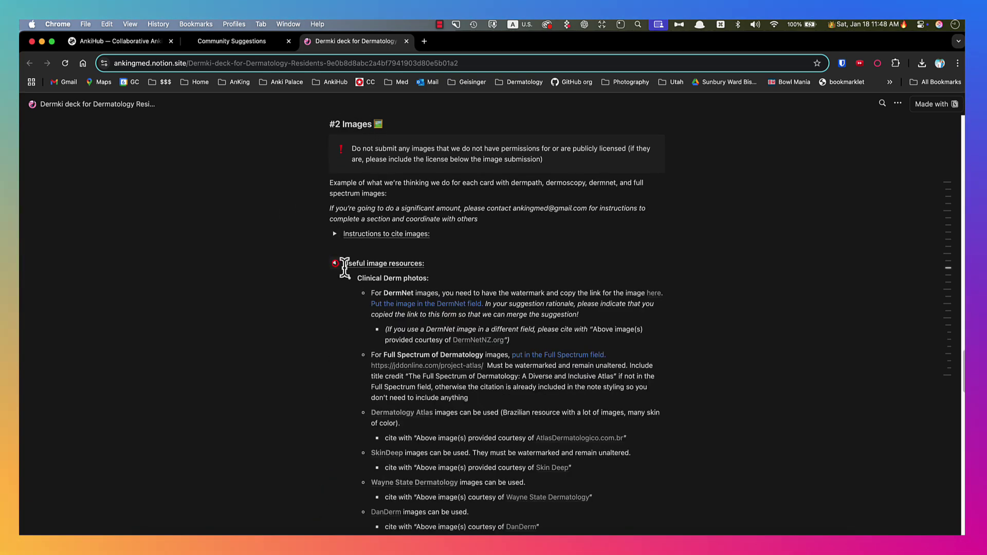
scroll(414, 279, down, 5)
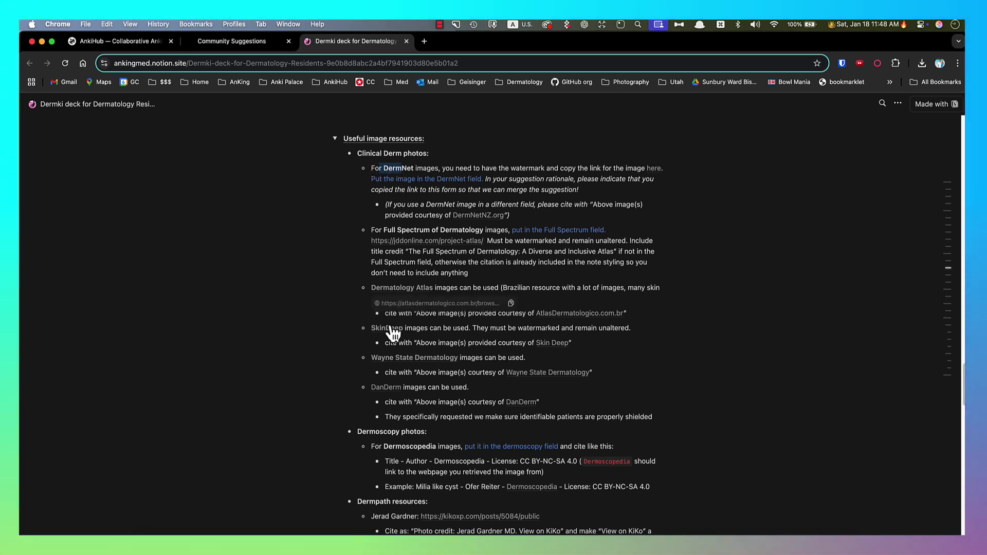
scroll(329, 332, down, 6)
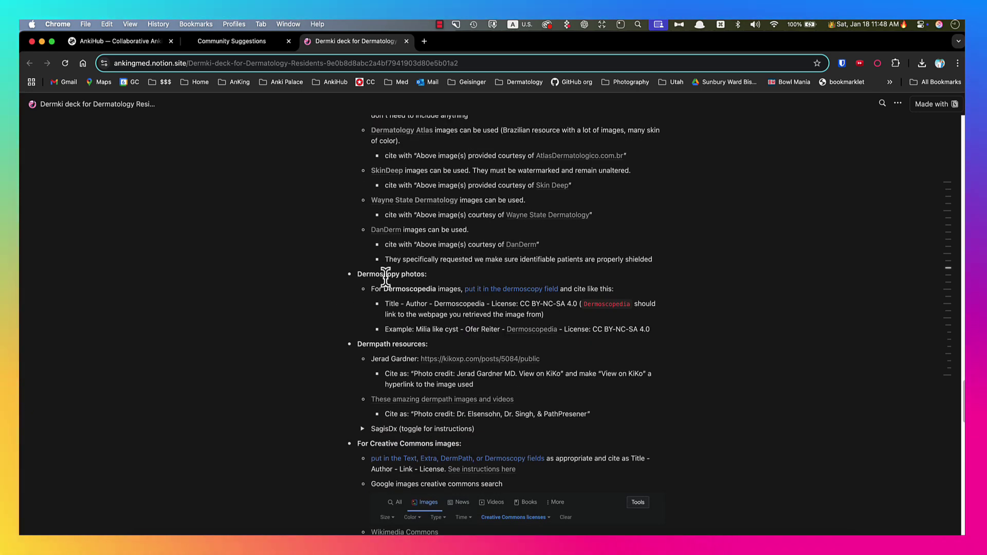
scroll(375, 338, down, 3)
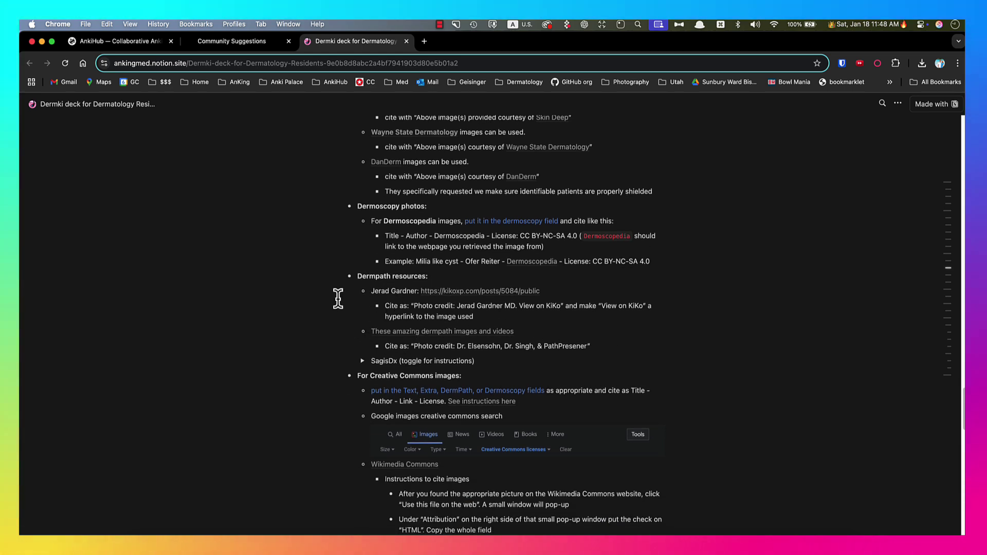
scroll(337, 309, down, 4)
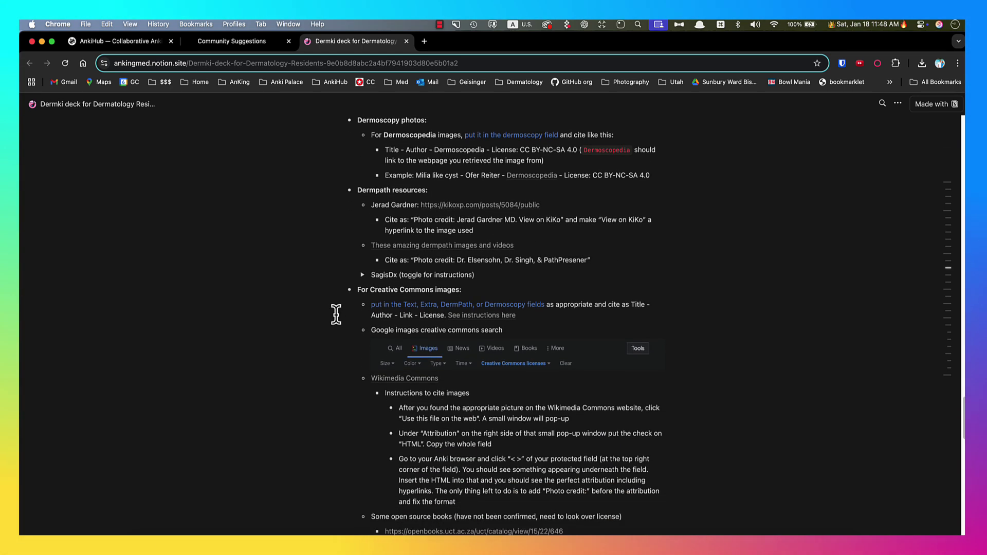
scroll(460, 252, up, 3)
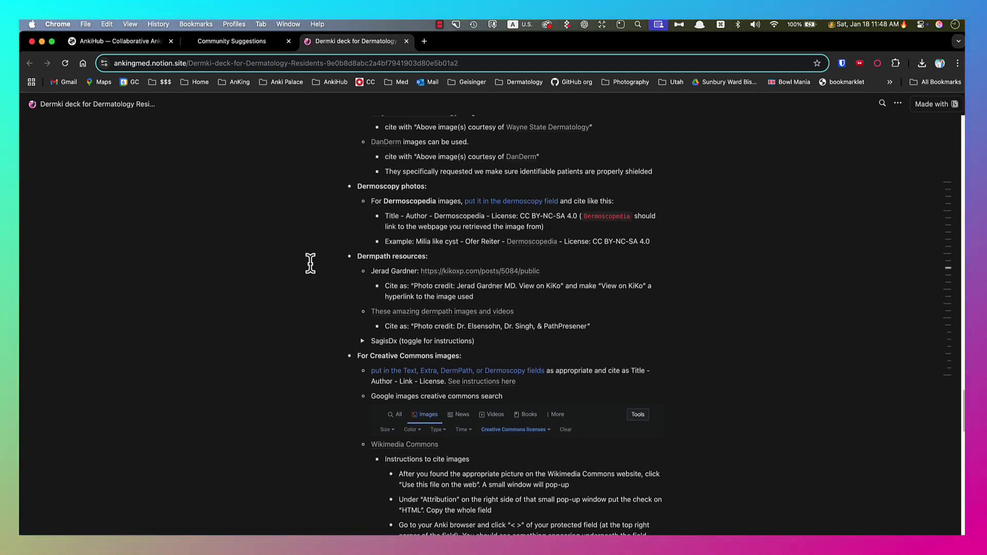
scroll(313, 263, down, 1)
scroll(313, 263, down, 15)
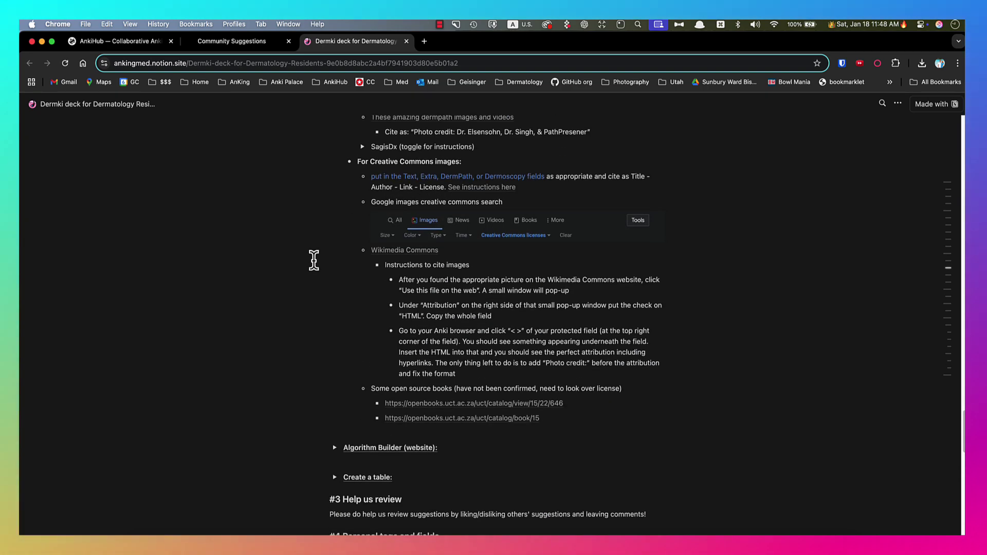
Step: Expand the 'Huge thank you' toggle to reveal the Dermki deck contributors
scroll(313, 260, down, 3)
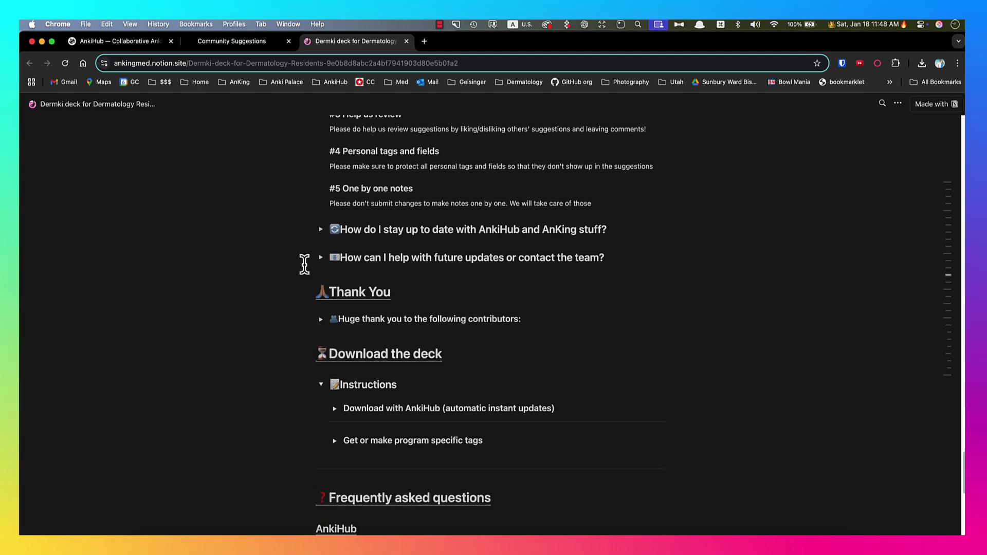
click(320, 289)
scroll(317, 296, down, 5)
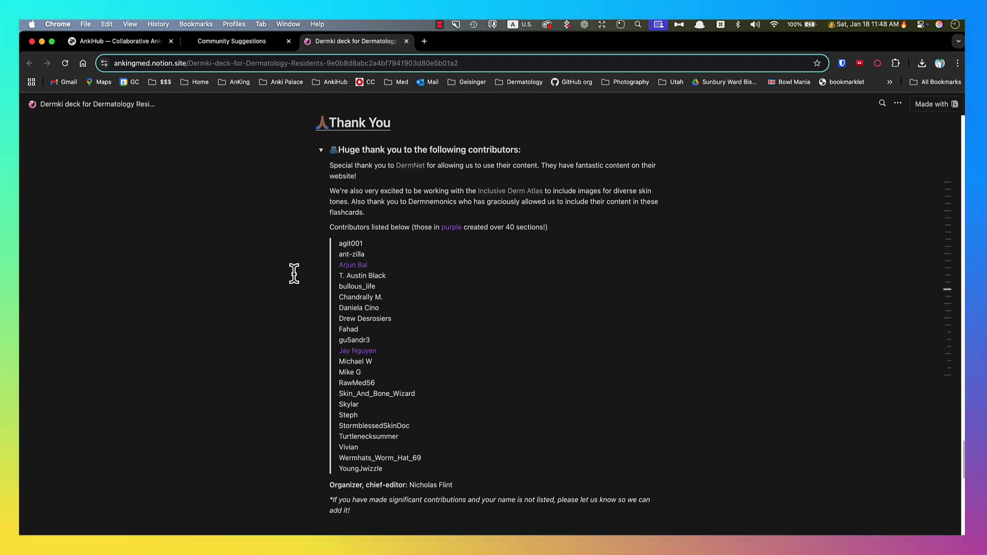
scroll(293, 289, down, 8)
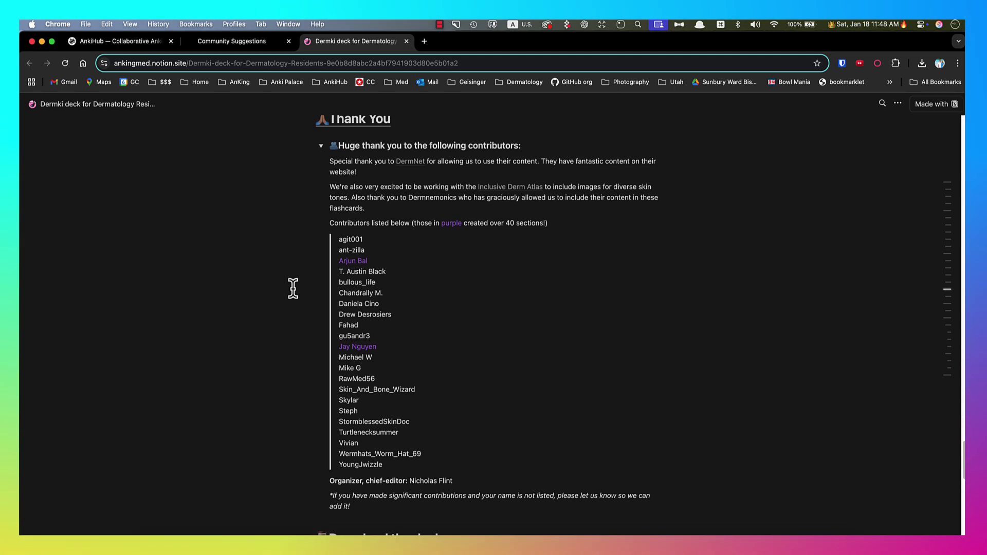
scroll(293, 289, down, 2)
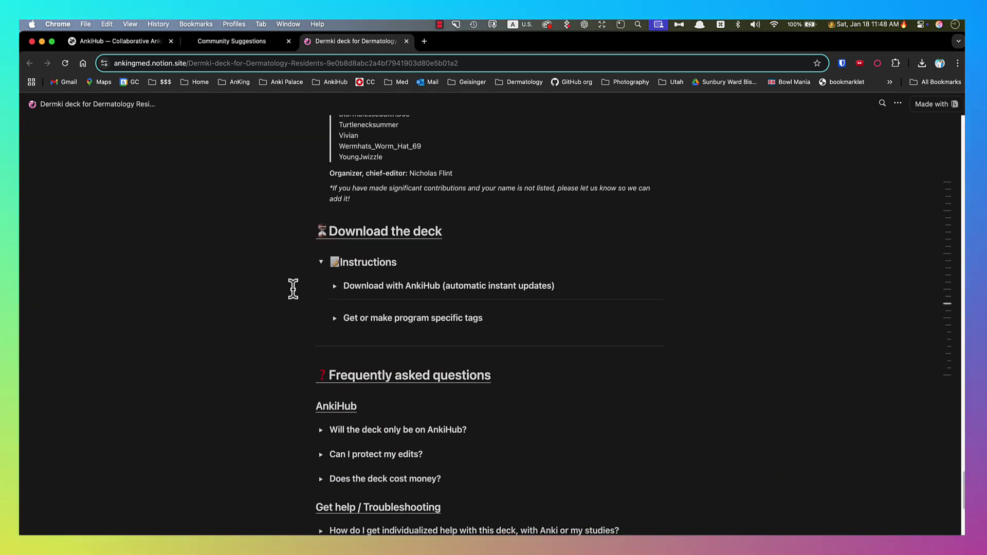
scroll(267, 286, down, 1)
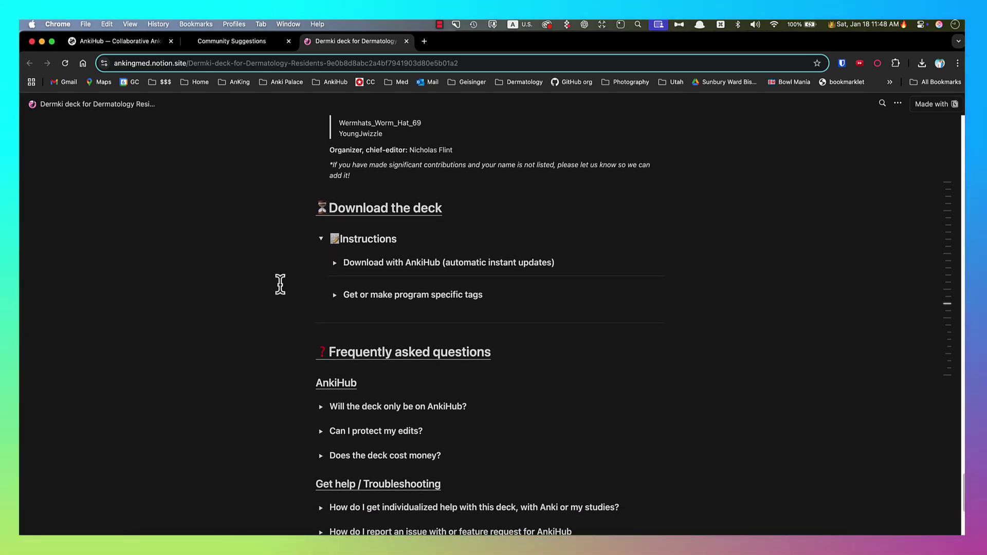
scroll(257, 284, up, 1)
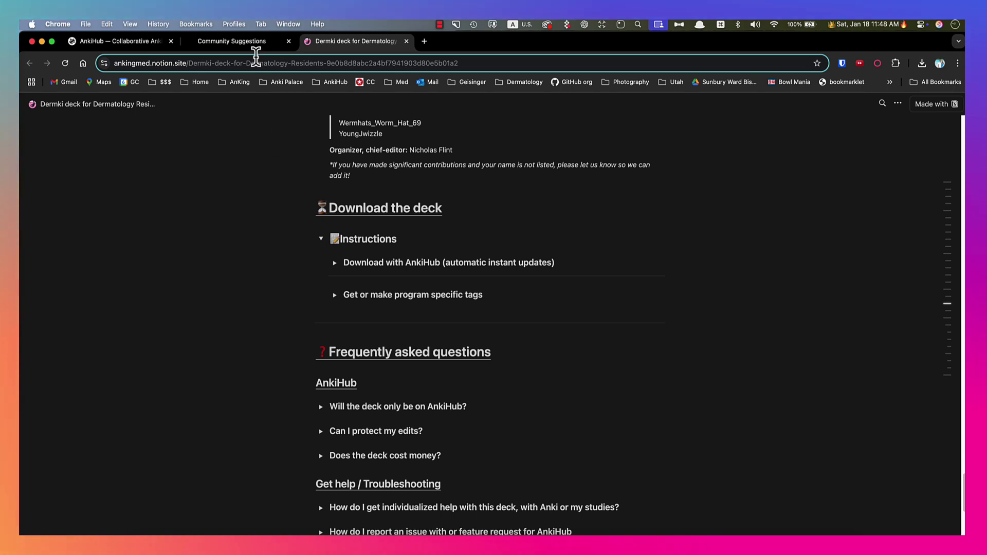
Step: Go back from AnkiHub community suggestions to the Dermki deck details page, briefly viewing the periderm note
click(242, 40)
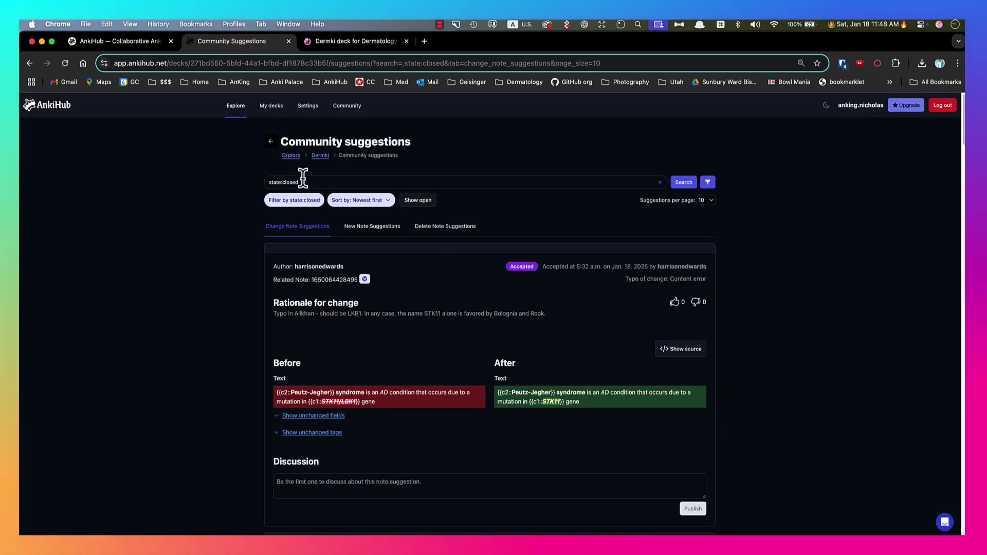
click(271, 143)
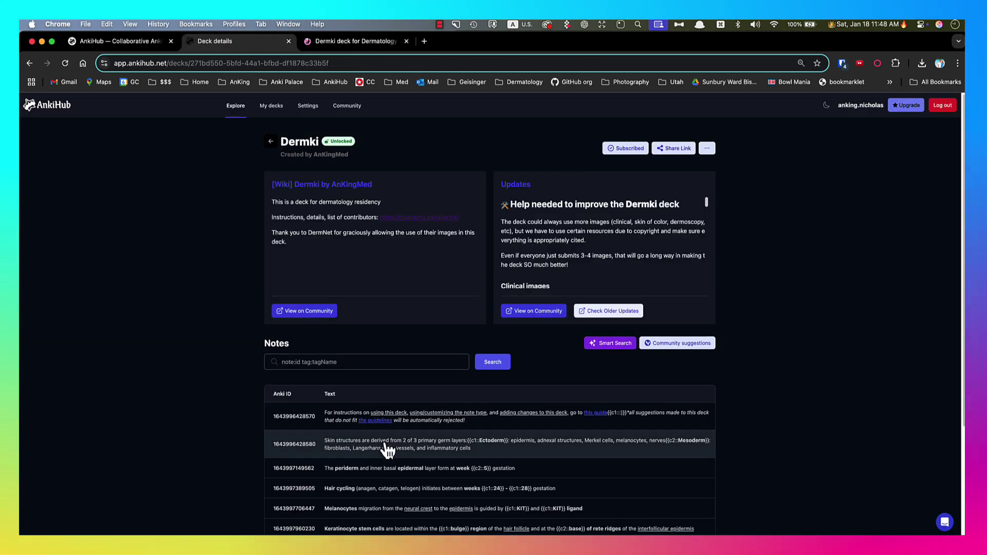
click(469, 469)
click(247, 427)
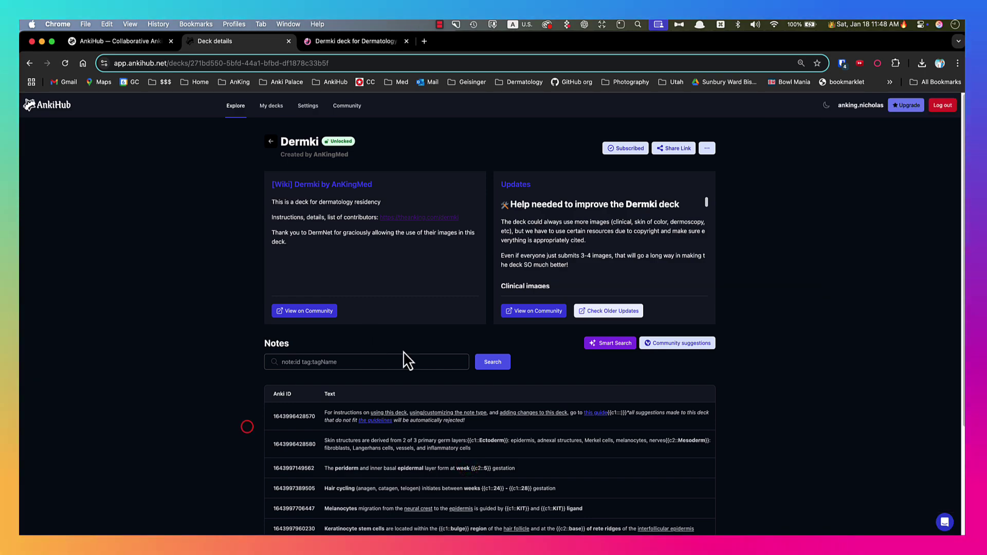
Step: In Anki's browser, place the cursor after 'floret cells' at the end of the Pleomorphic lipoma Extra field
key(ctrl+Right)
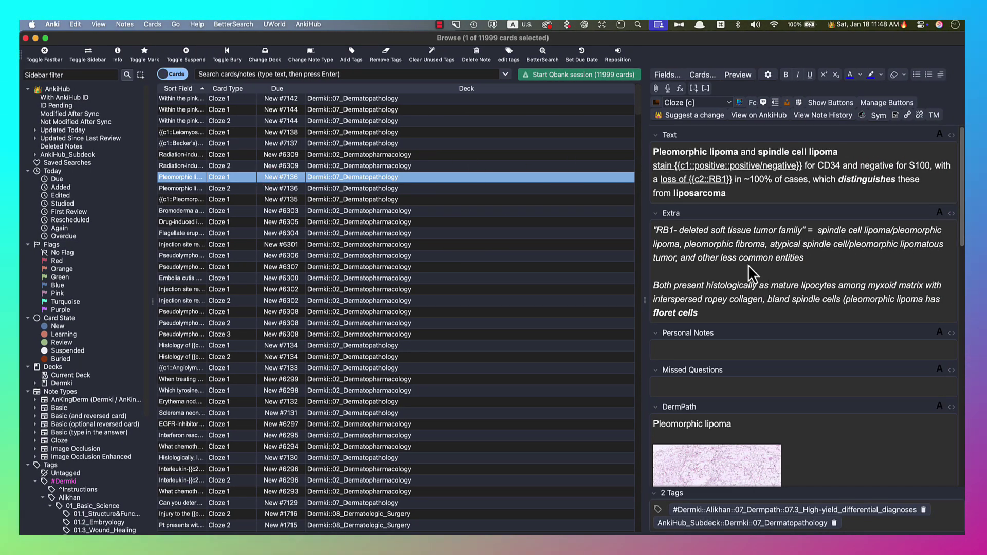
scroll(748, 264, down, 5)
scroll(775, 293, up, 3)
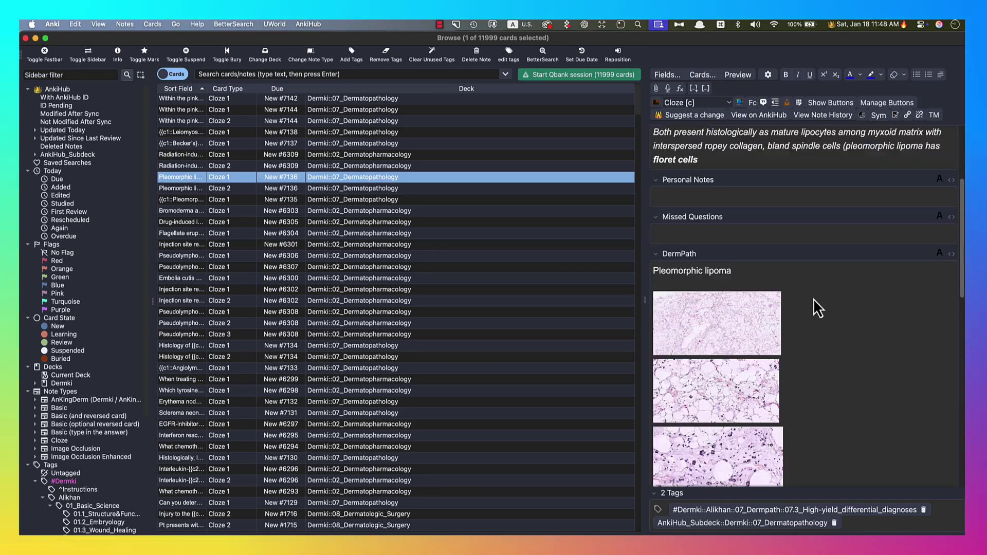
scroll(818, 308, down, 10)
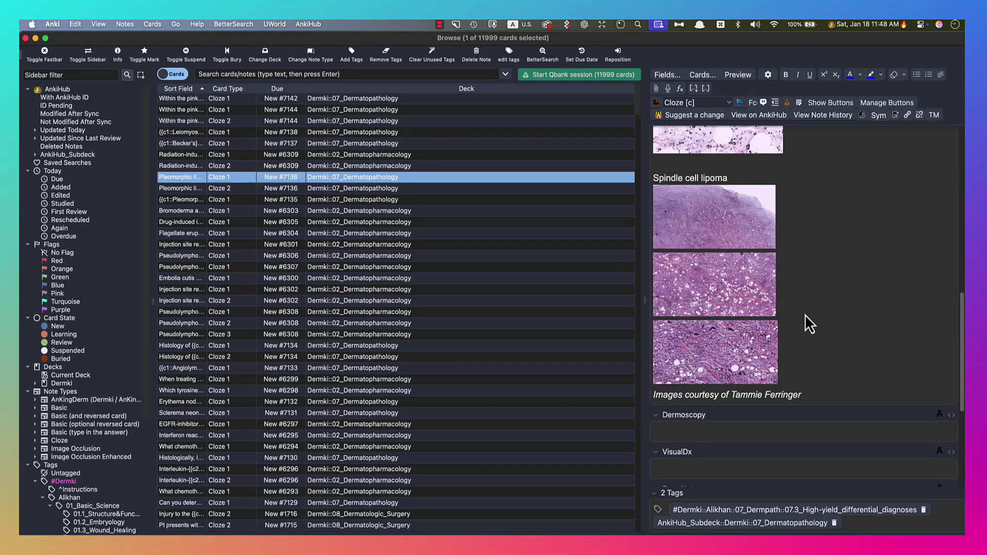
scroll(806, 315, up, 15)
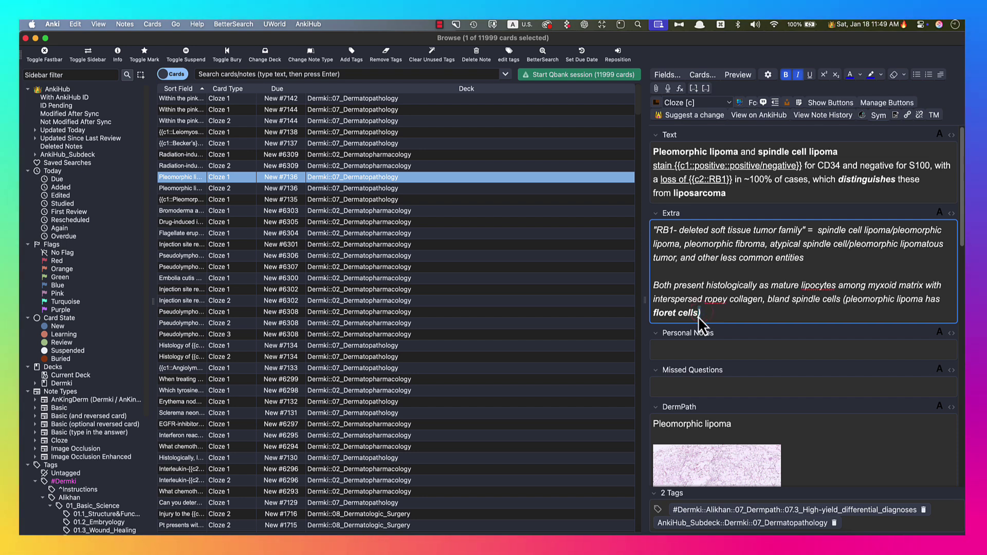
click(723, 314)
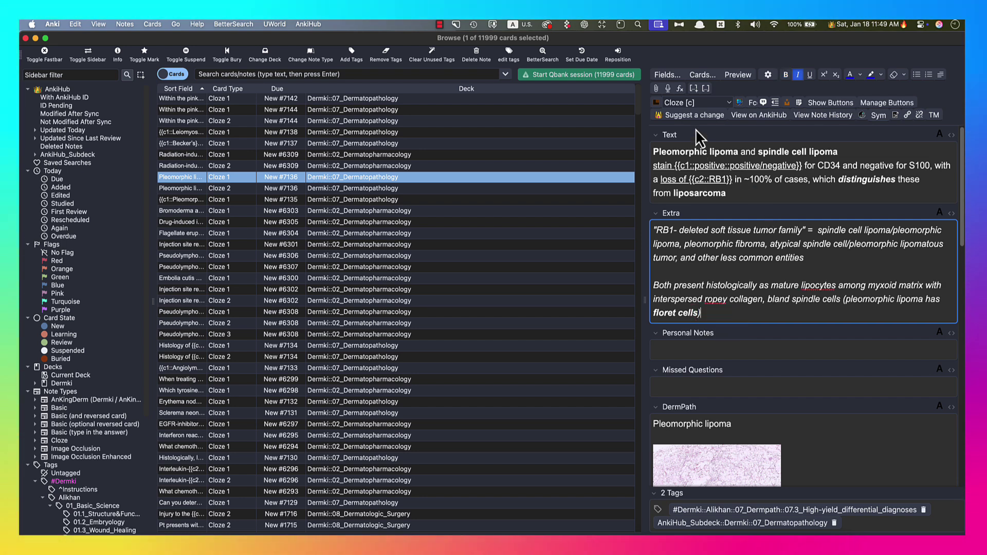
Step: Submit the note edit to AnkiHub as a Spelling/Grammar suggestion with rationale 'added )'
click(692, 115)
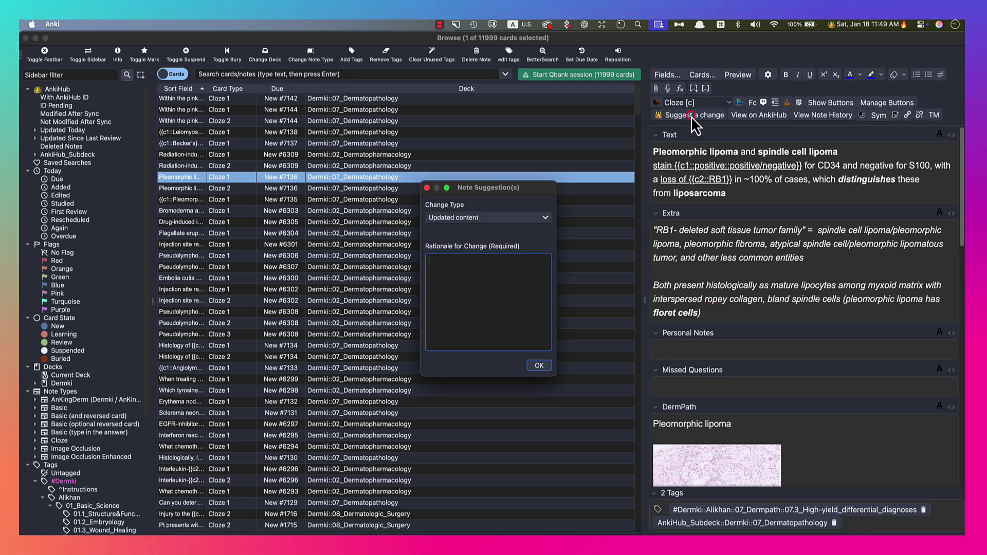
click(486, 219)
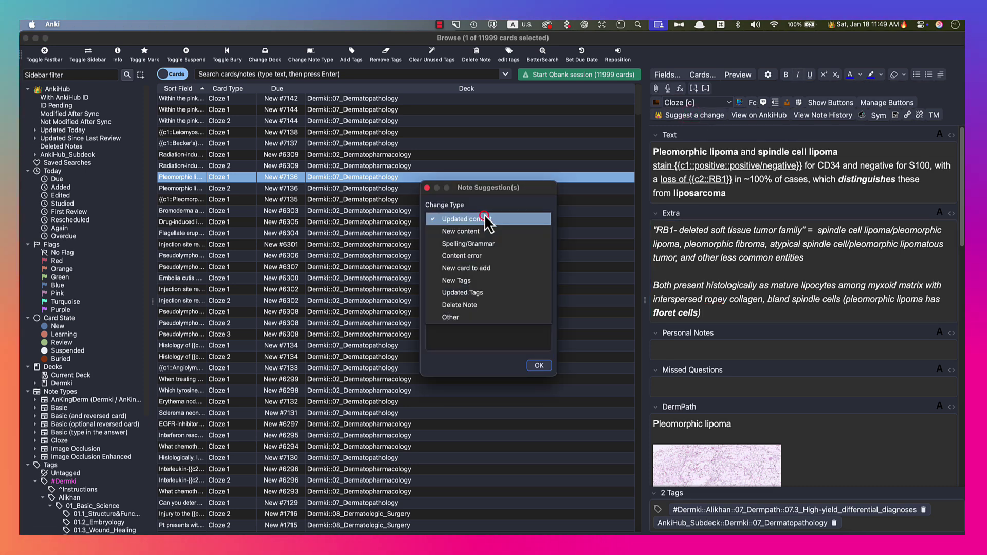
click(475, 245)
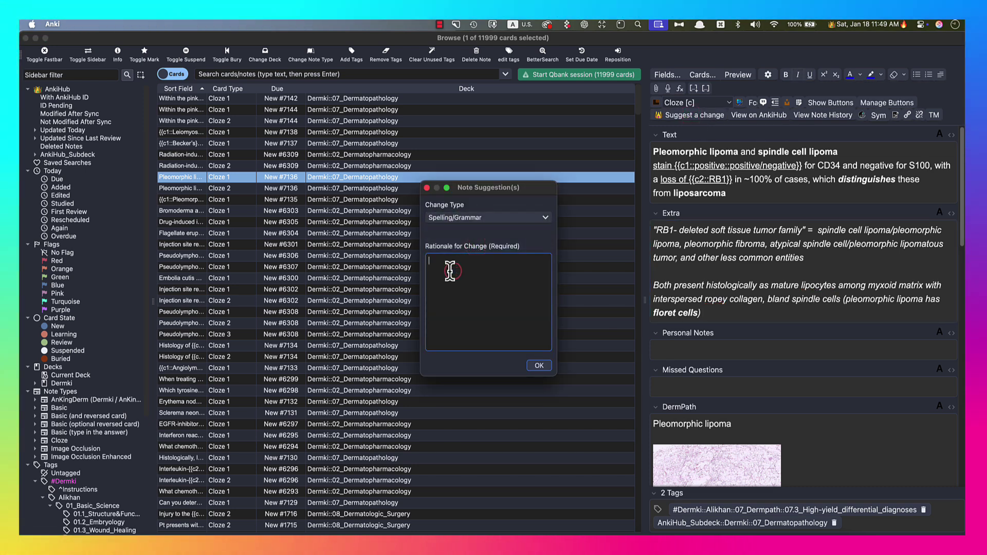
text(added ))
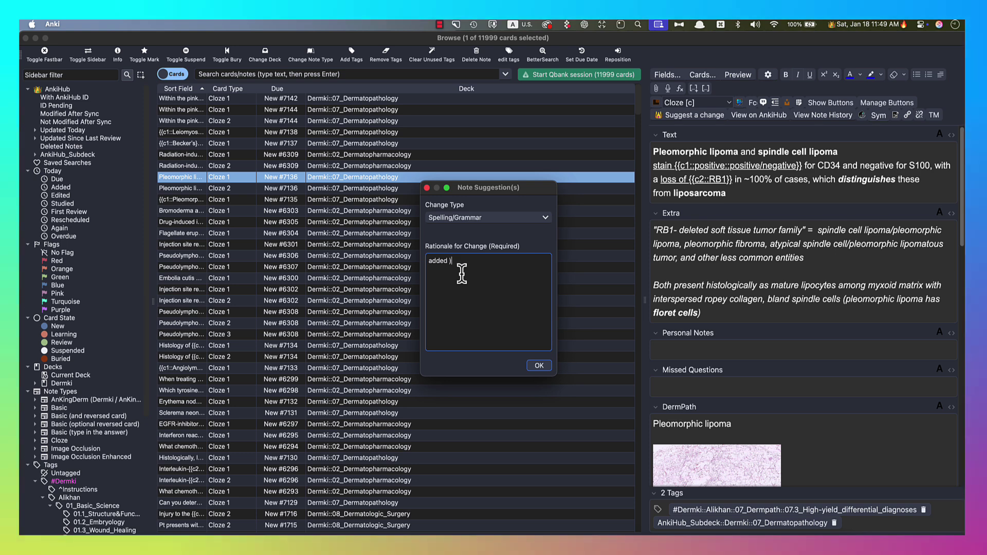
click(539, 365)
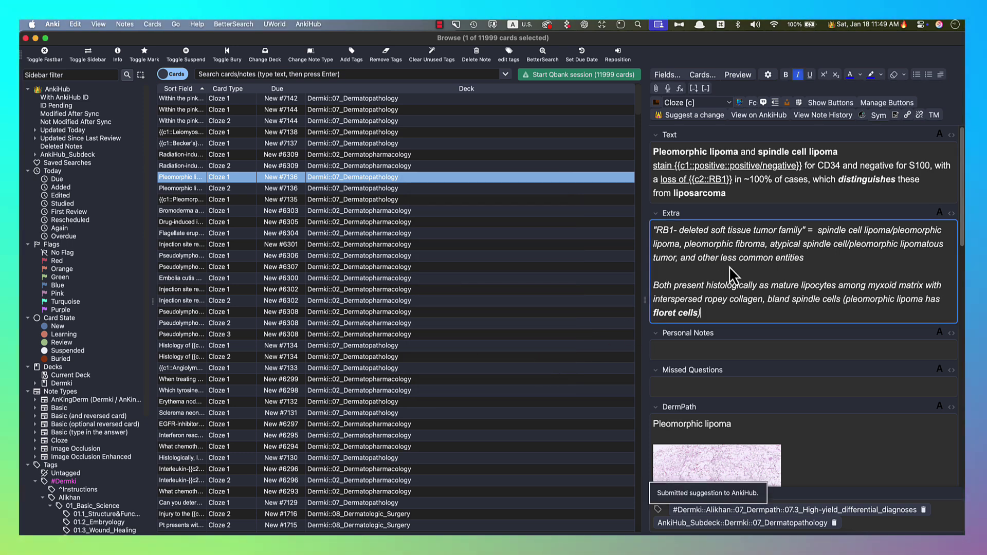
Step: Open and close the submitted Extra-field suggestion in Dermki's AnkiHub community suggestions, then return to Anki
key(super+Tab)
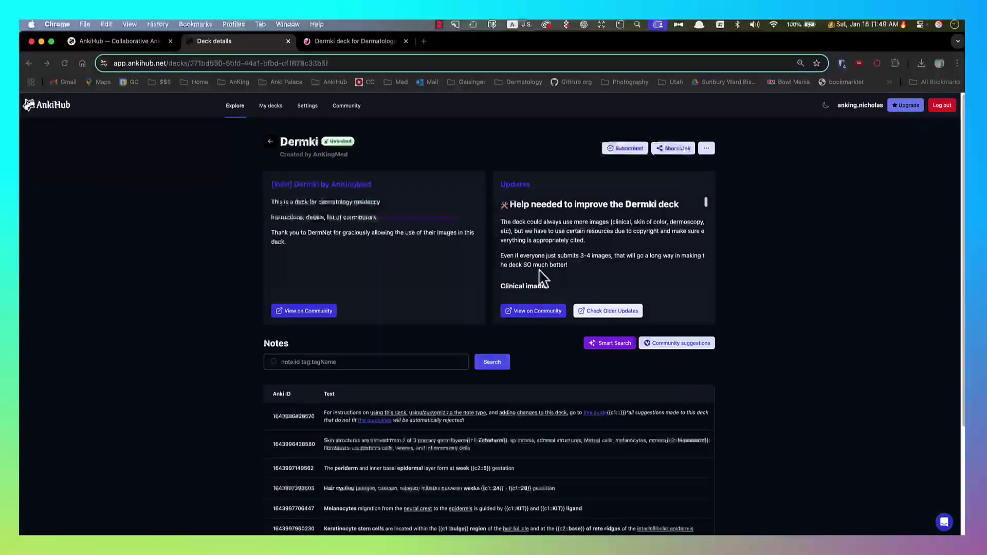
click(684, 347)
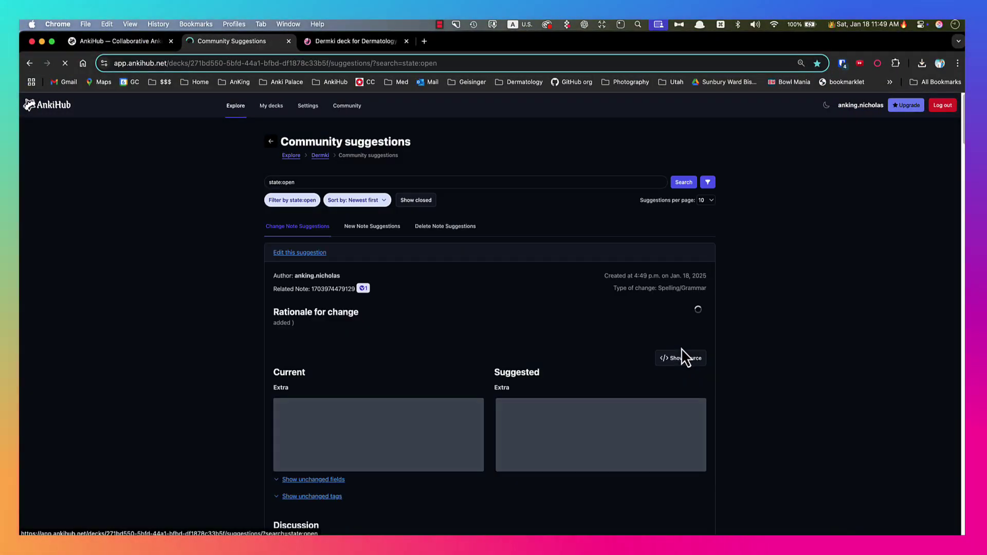
scroll(229, 303, down, 2)
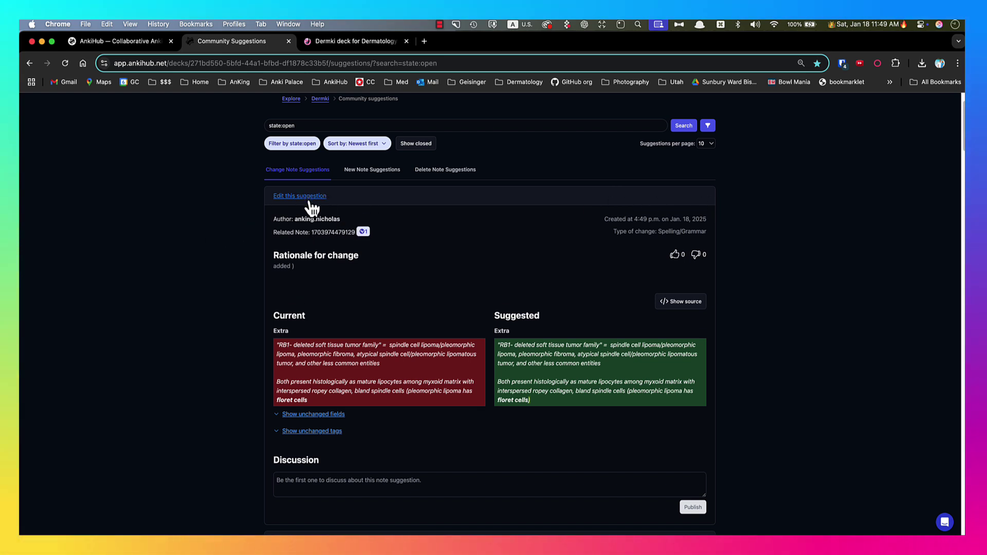
click(304, 197)
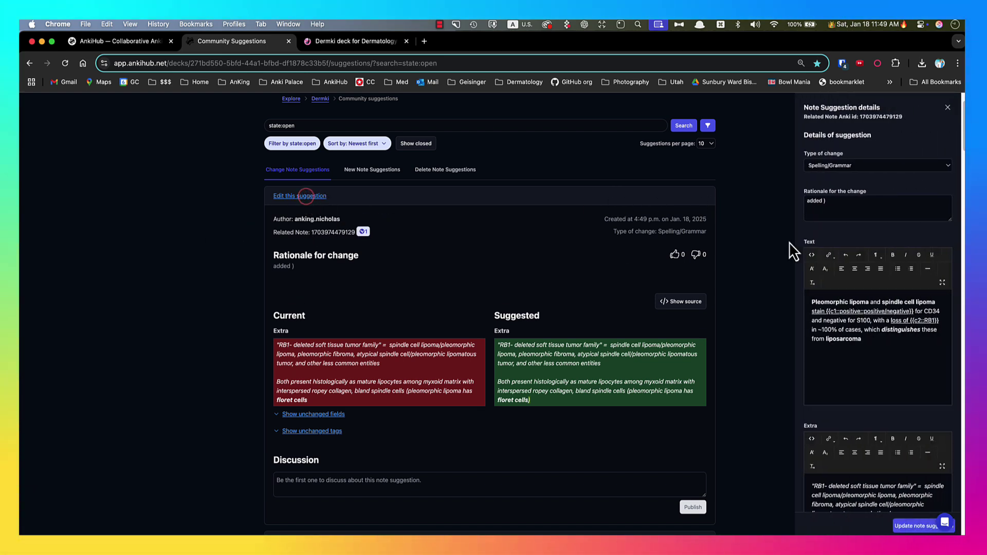
scroll(883, 261, down, 10)
scroll(883, 258, up, 10)
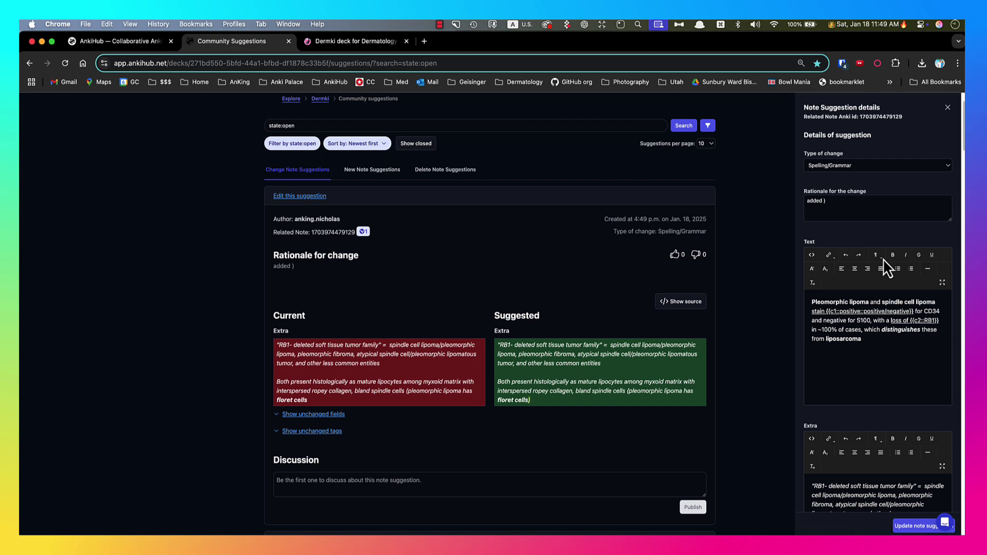
click(946, 109)
key(ctrl+Right)
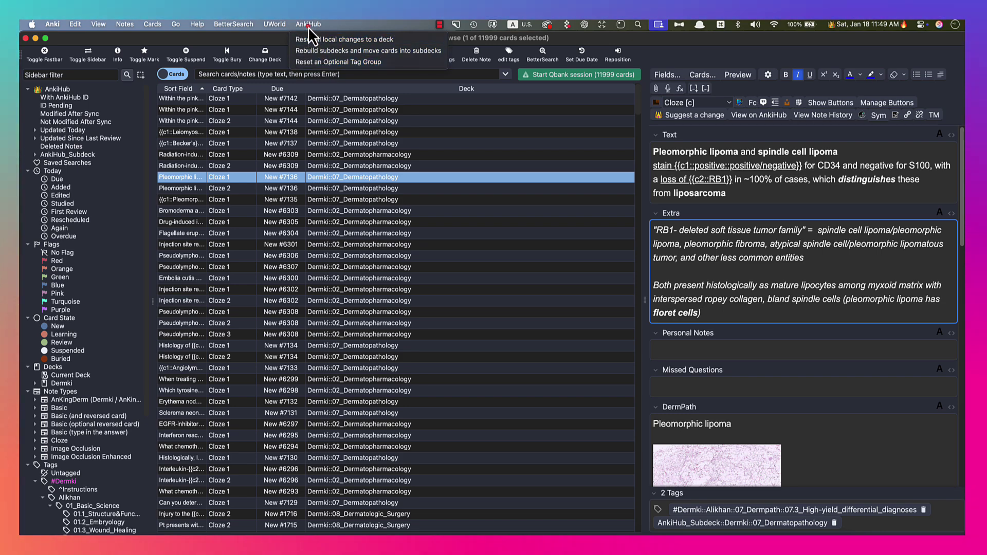
Step: From the main Anki window, reopen Browse and select the Immediate pattern recognition note #7155
key(Escape)
key(Escape)
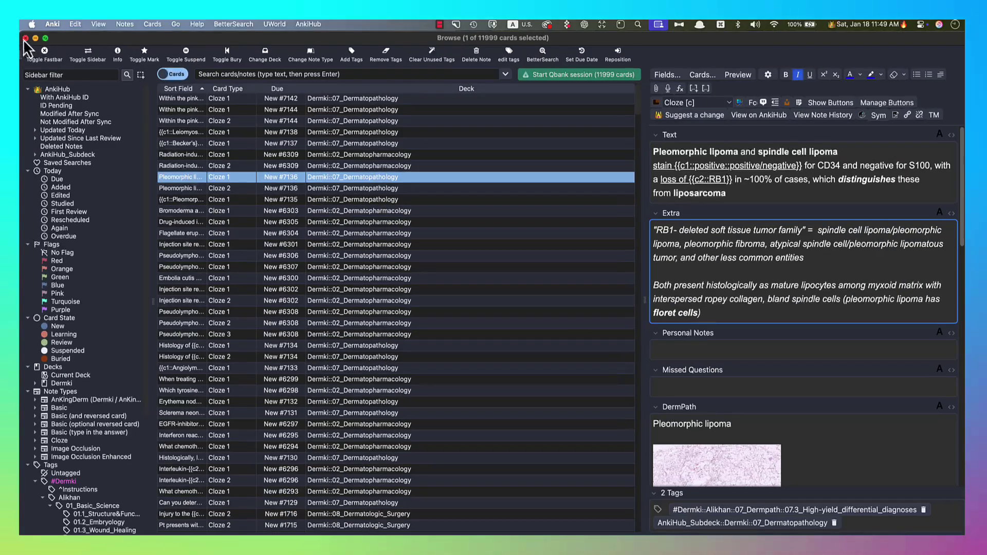
click(220, 106)
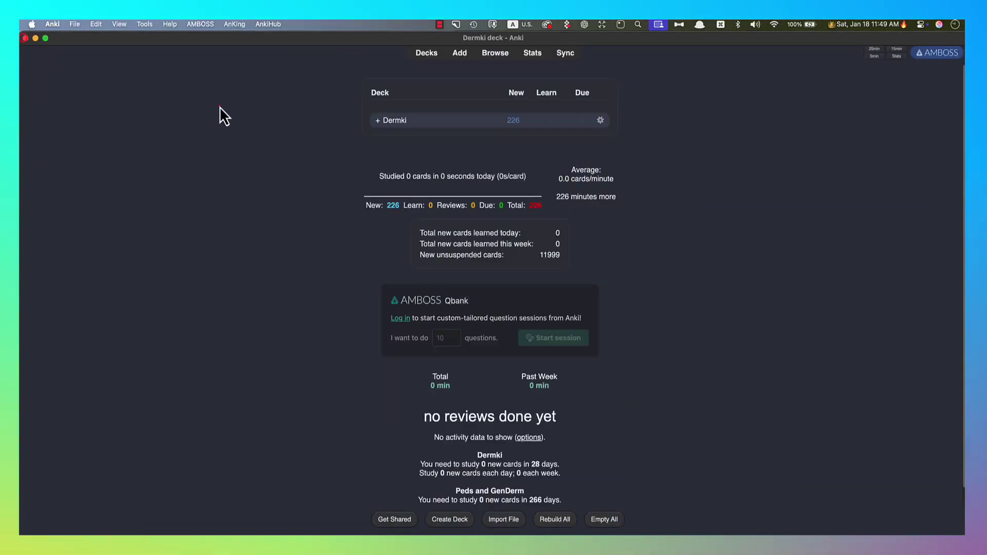
click(268, 24)
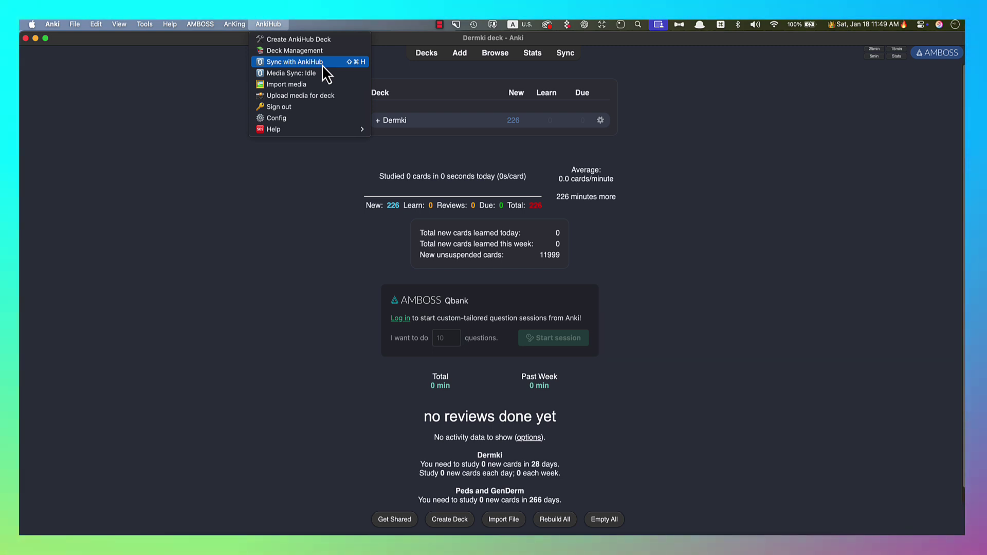
click(201, 138)
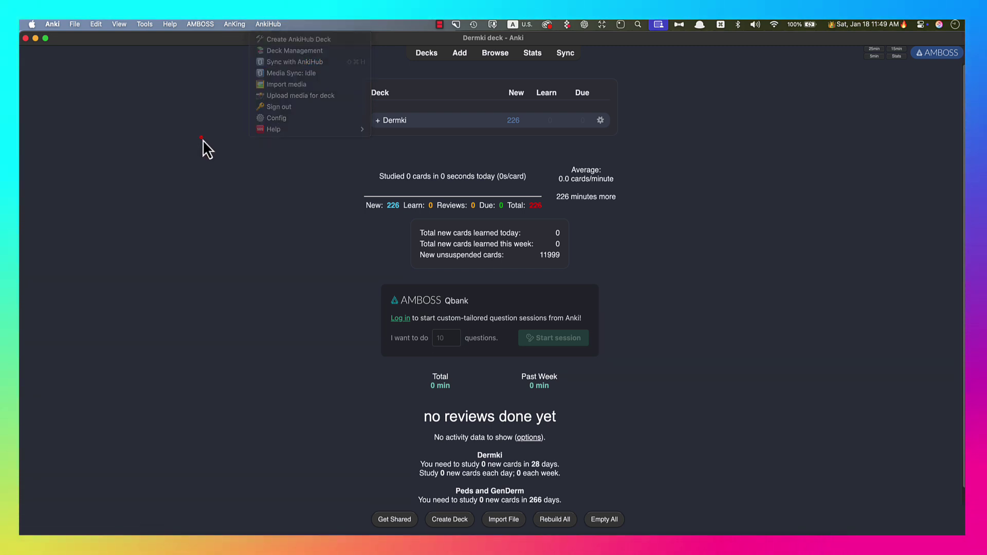
click(491, 54)
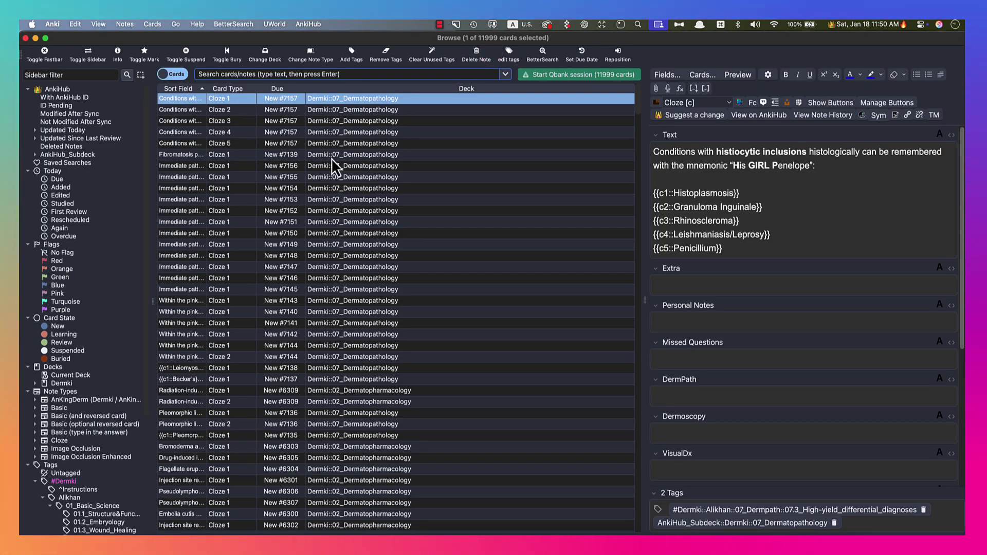
click(206, 179)
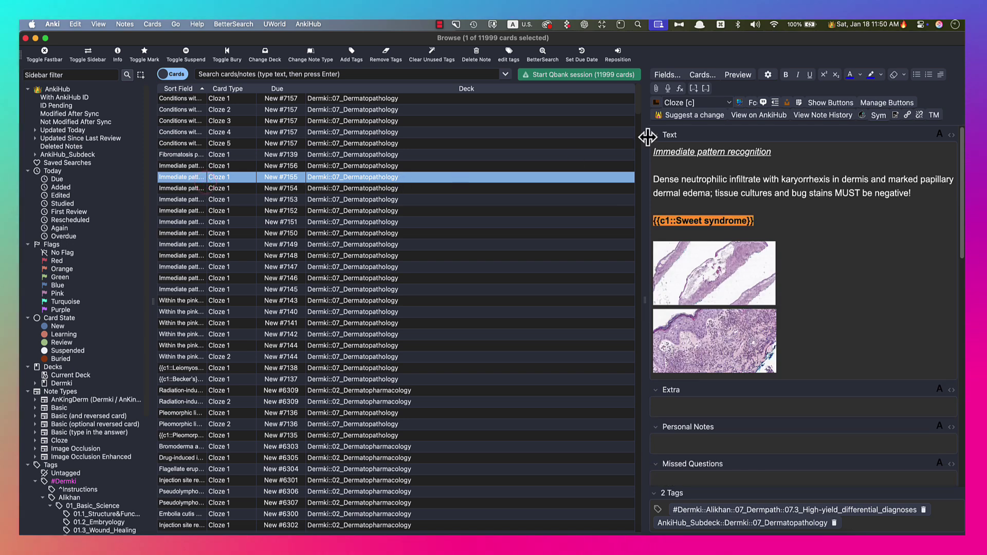
Step: View the Sweet syndrome note on AnkiHub and open its note history
click(765, 117)
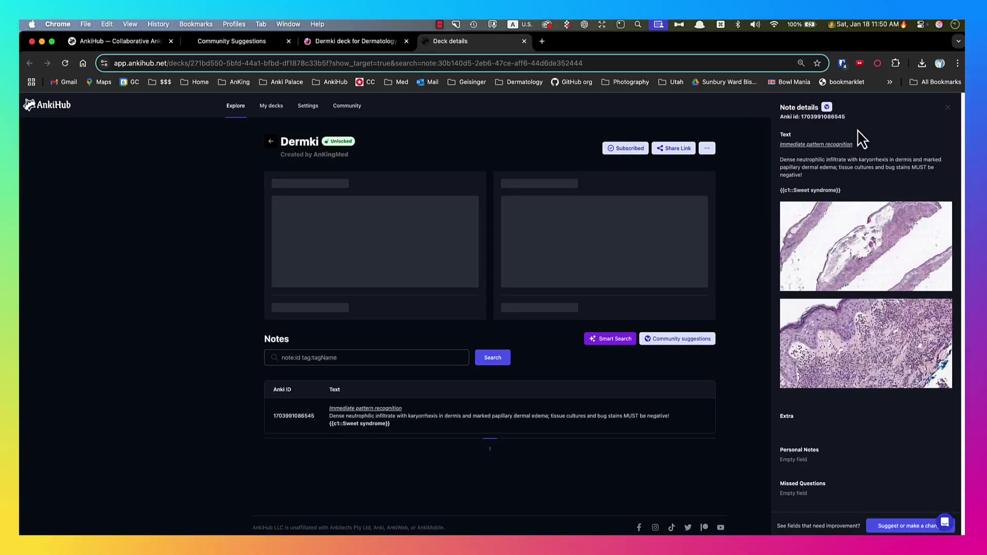
key(super+m)
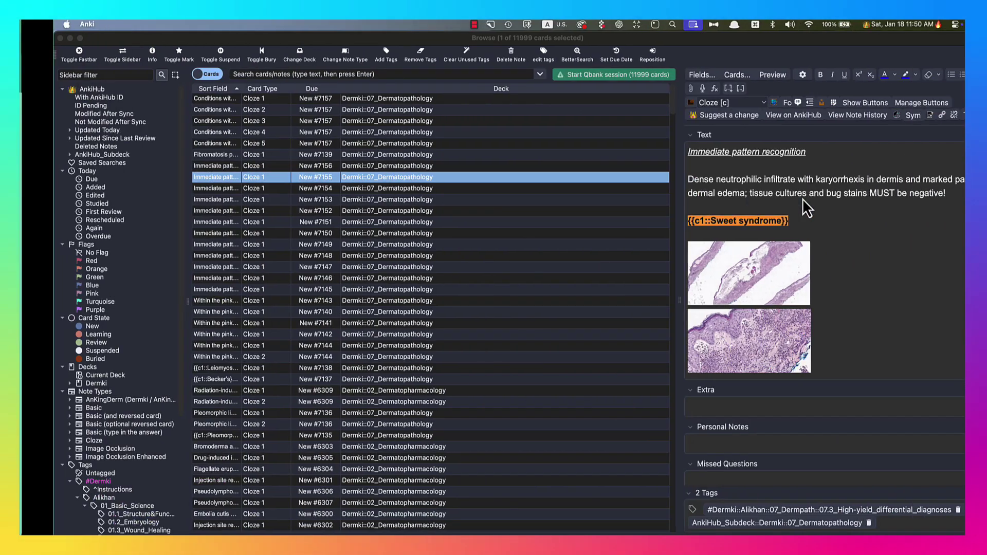
click(812, 114)
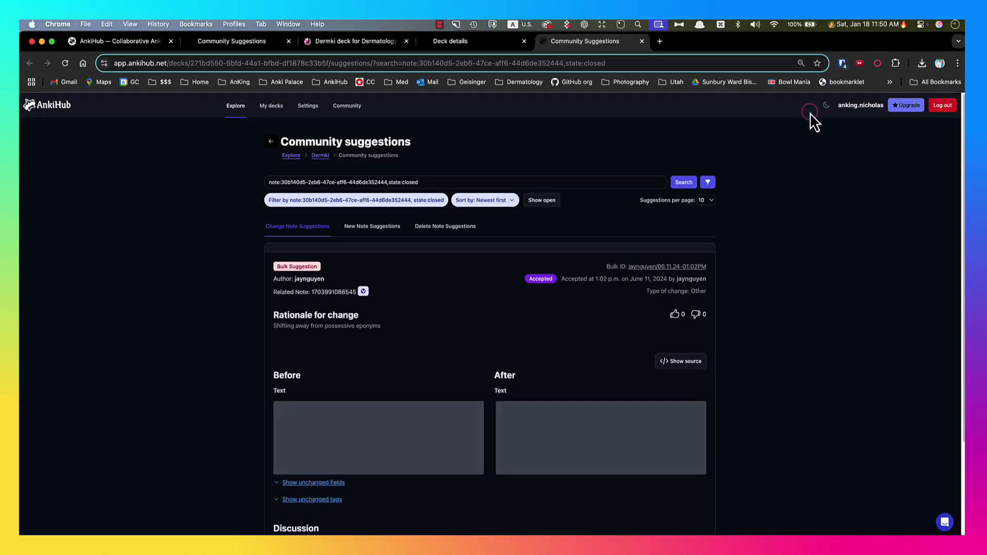
scroll(379, 231, down, 2)
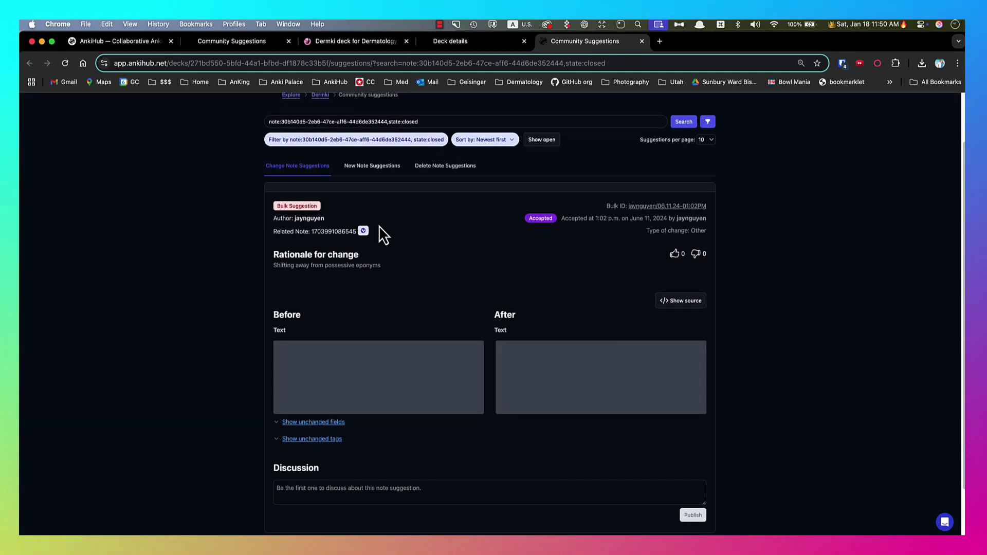
Step: Review the Before/After diff of the accepted edit removing the possessive eponym, then return to Anki
click(418, 109)
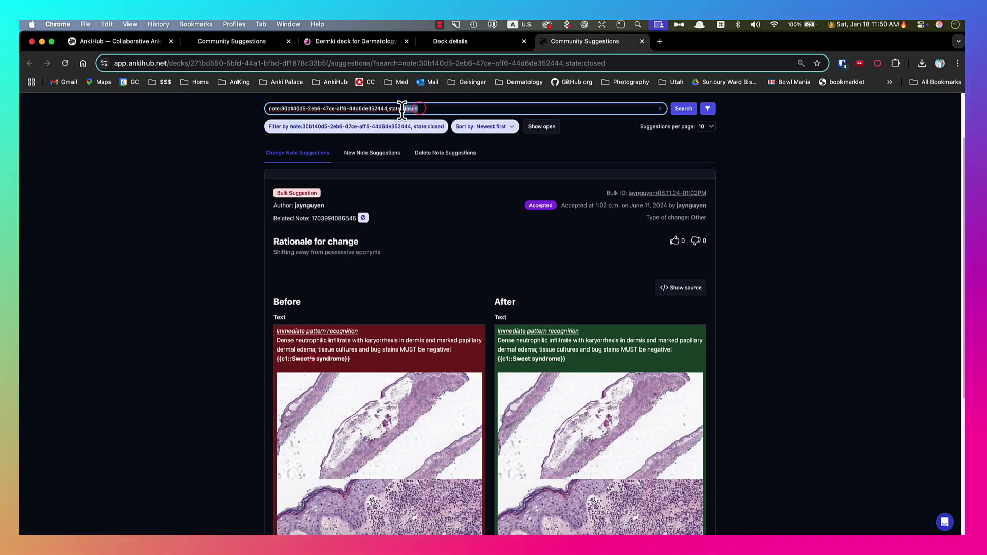
click(428, 235)
scroll(258, 222, down, 5)
scroll(259, 224, up, 7)
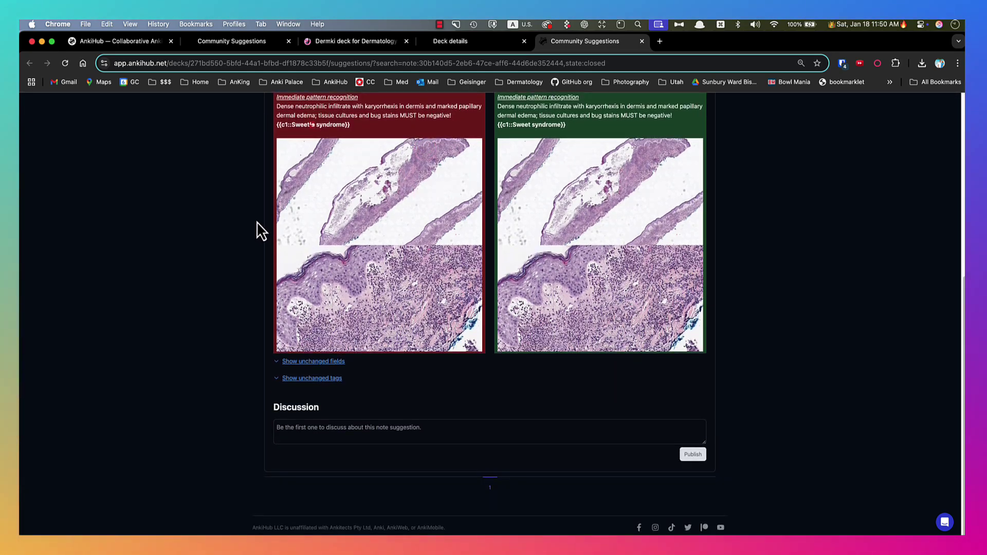
scroll(468, 329, down, 6)
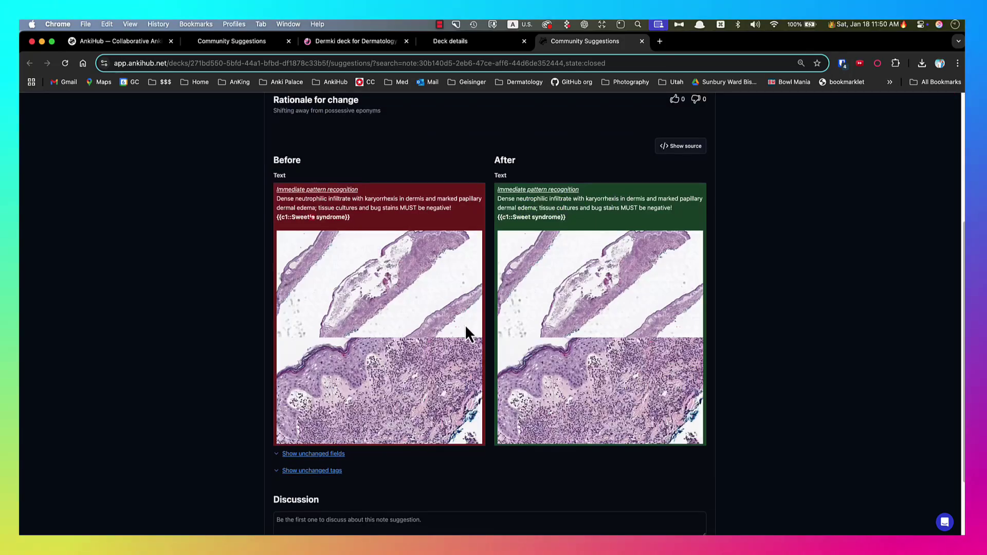
scroll(468, 332, up, 5)
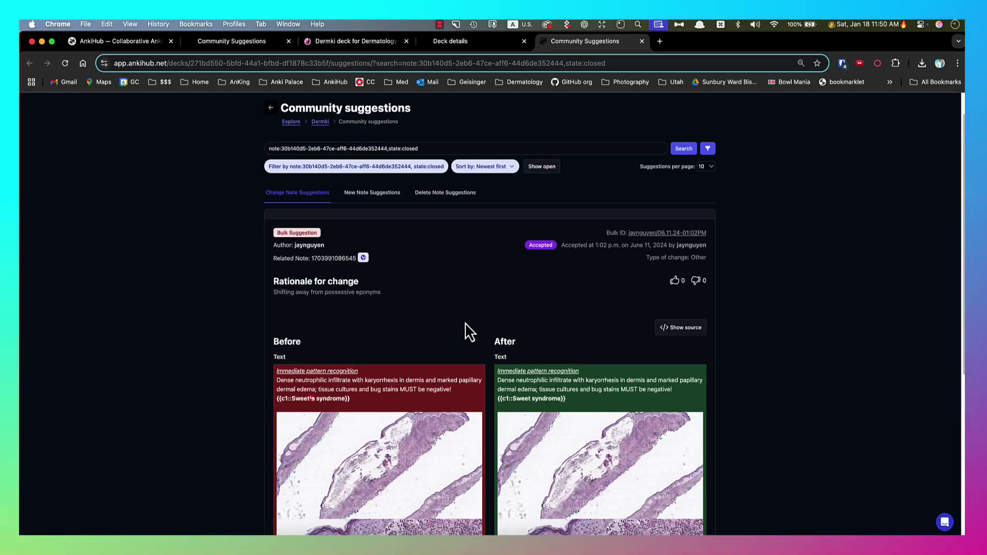
scroll(443, 324, down, 3)
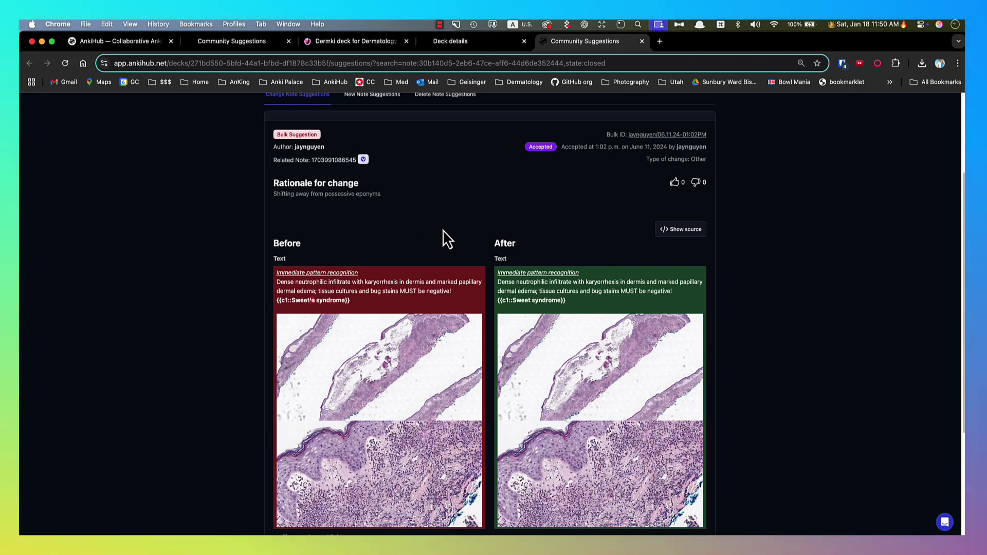
key(super+Tab)
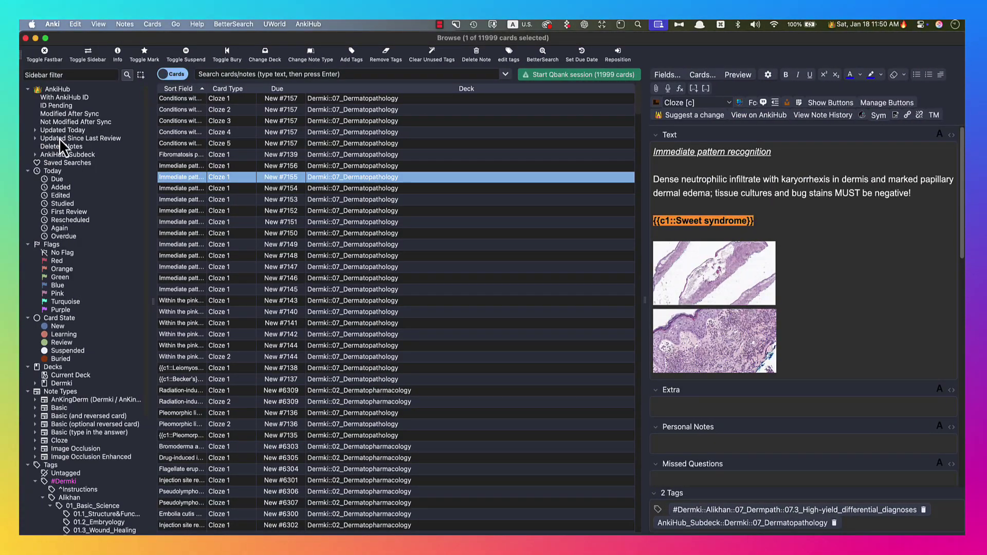
Step: Select Immediate pattern recognition cards #7156 through #7146 and bring up AnkiHub: Bulk suggest notes
click(34, 130)
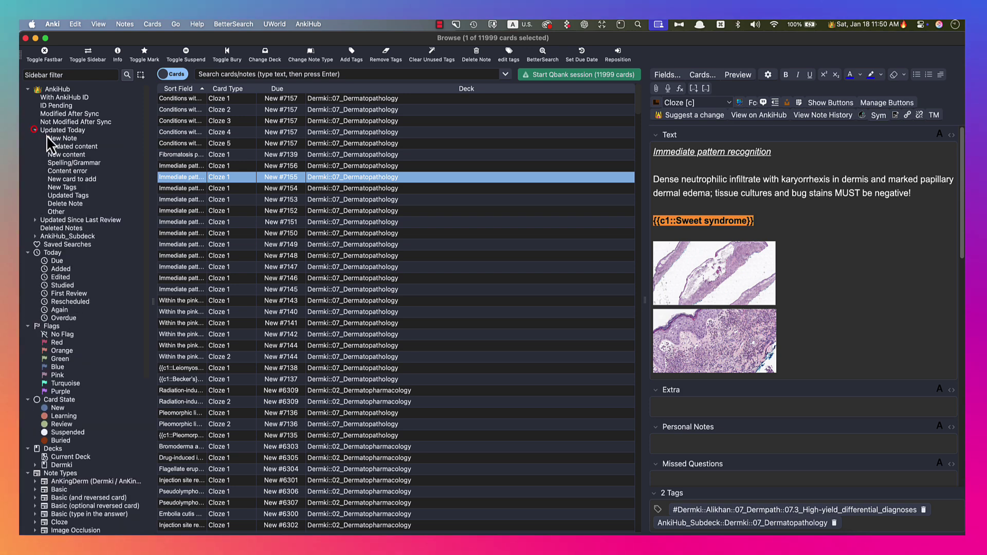
click(35, 131)
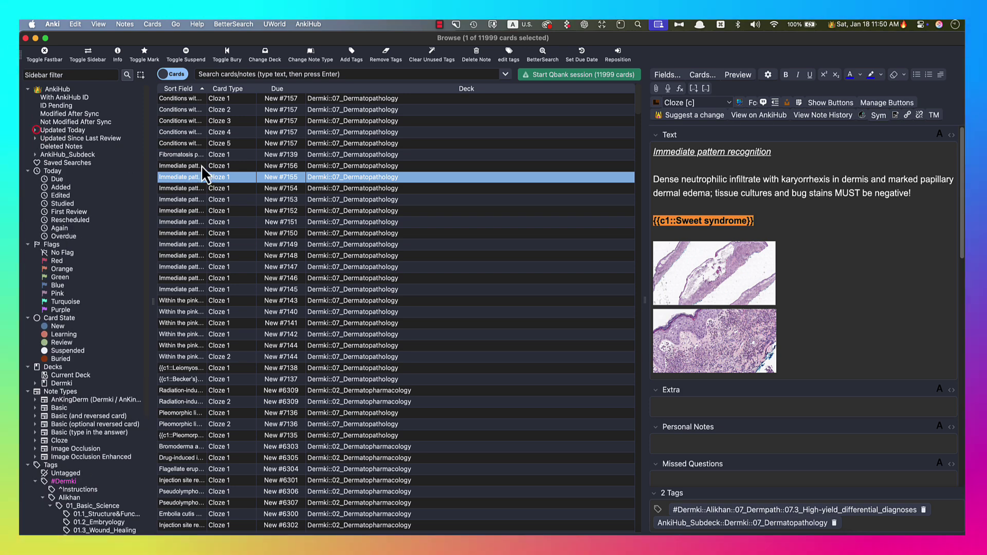
click(277, 166)
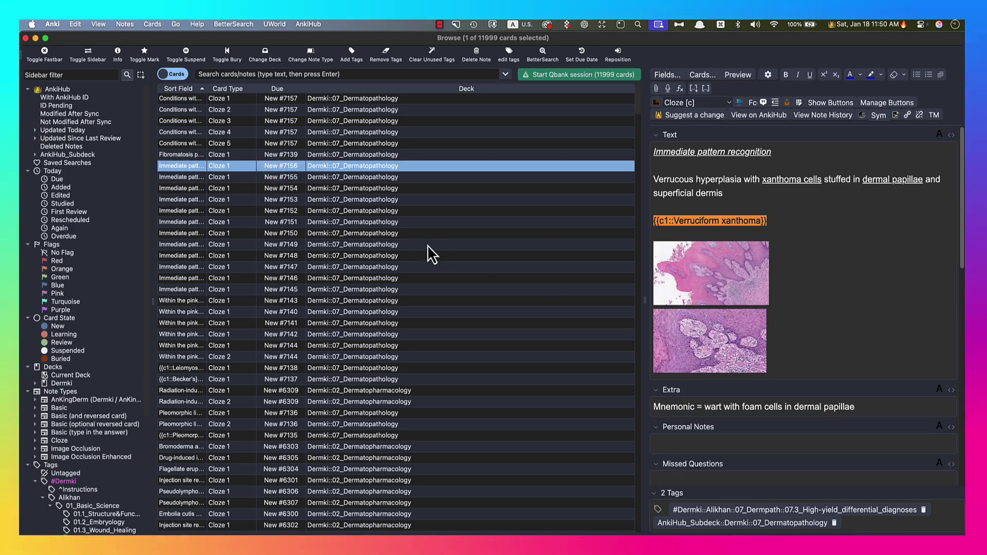
shift+click(230, 277)
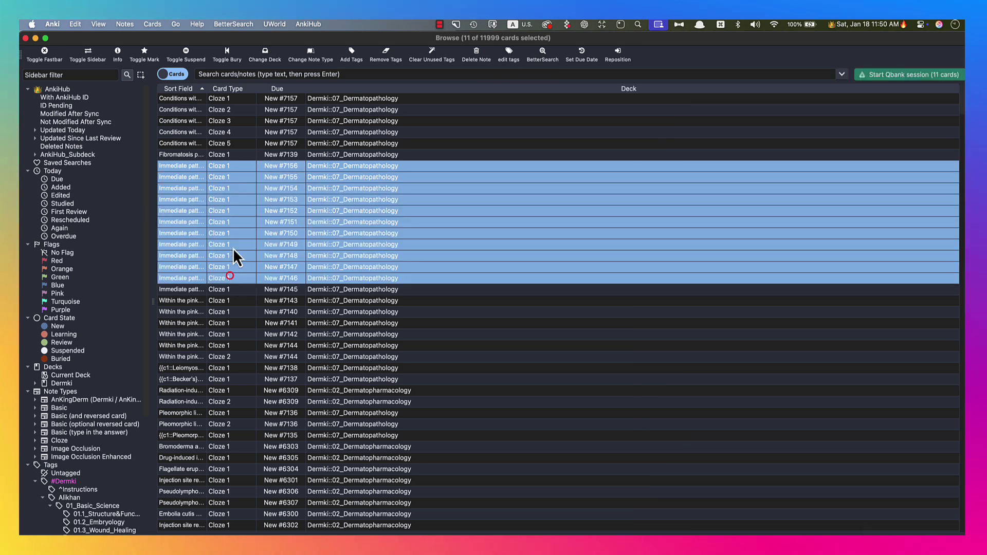
right_click(238, 228)
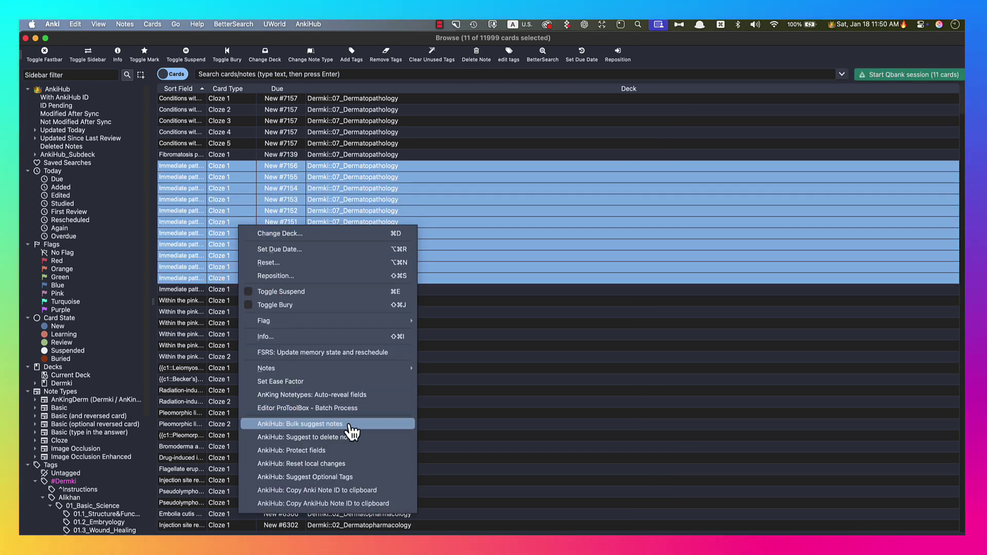